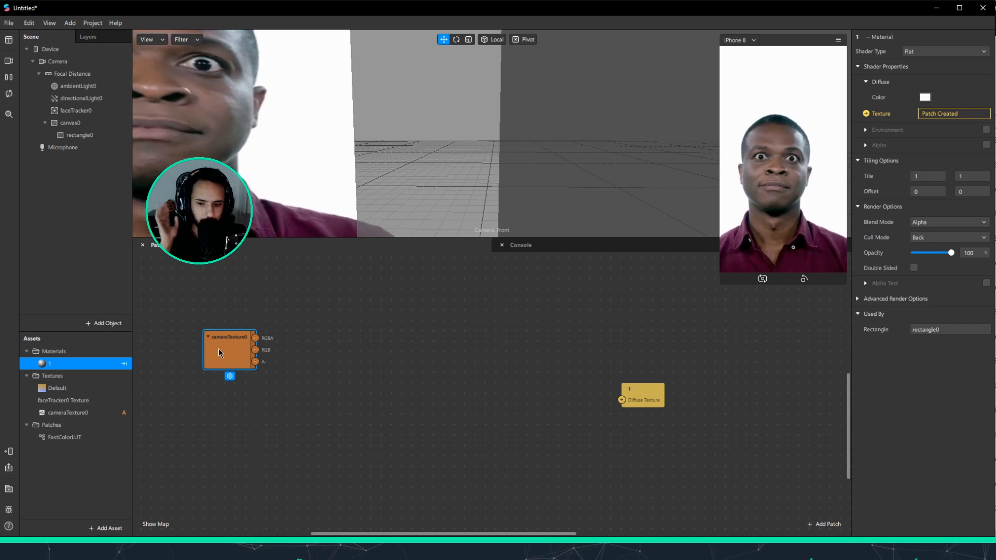
- Arrange the cameraTexture0 patch and material 1's Diffuse Texture patch apart, leaving space between them in the patch graph
left_click_drag(642, 400, 652, 400)
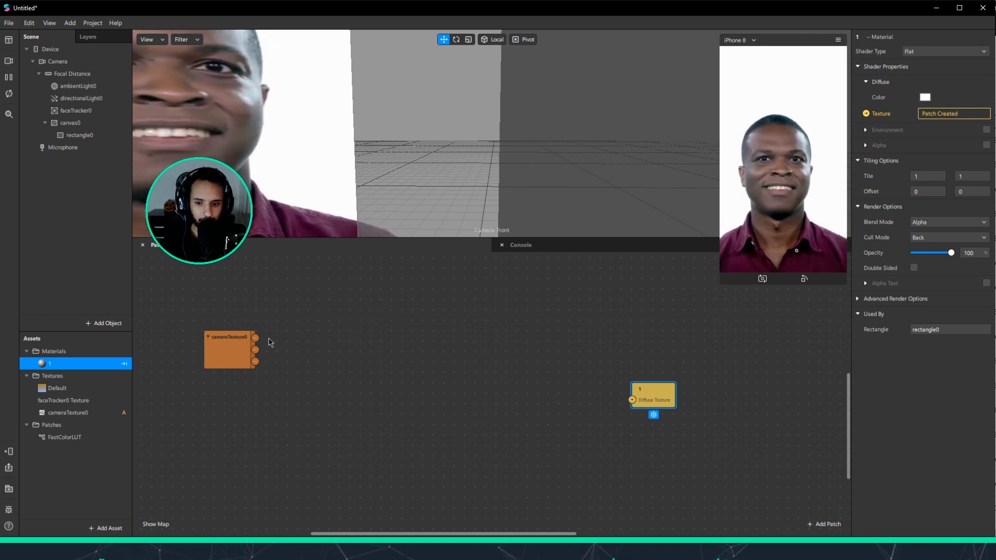
left_click_drag(231, 353, 209, 353)
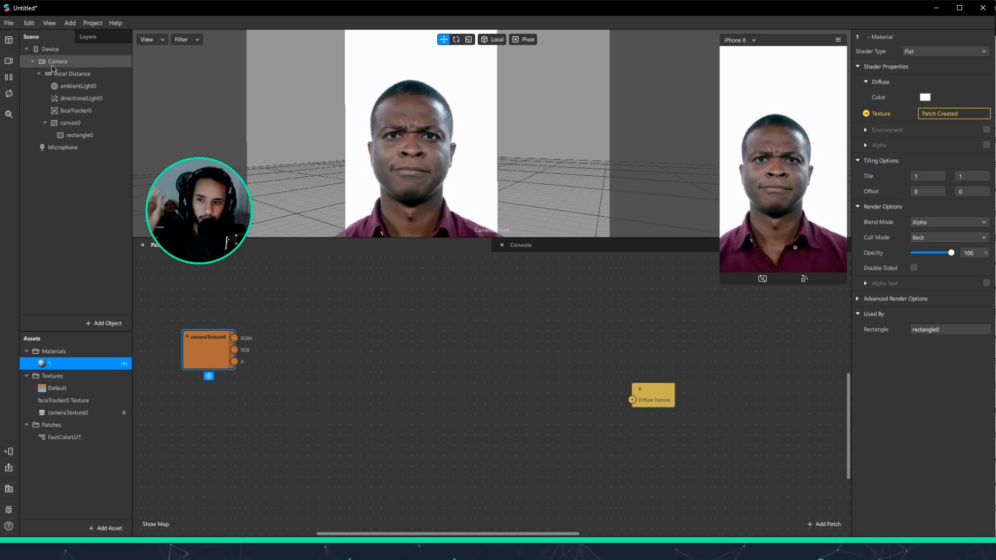
left_click(79, 111)
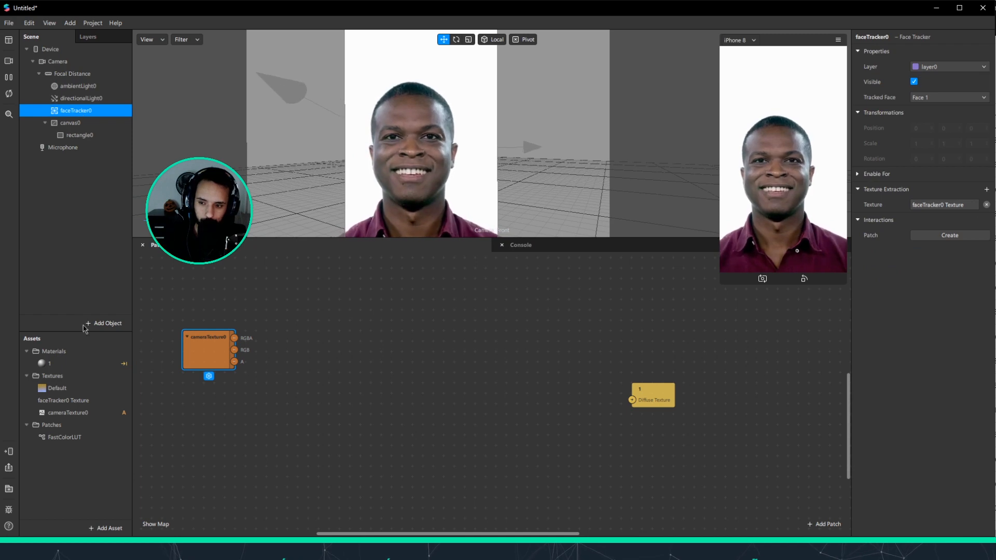
left_click(78, 415)
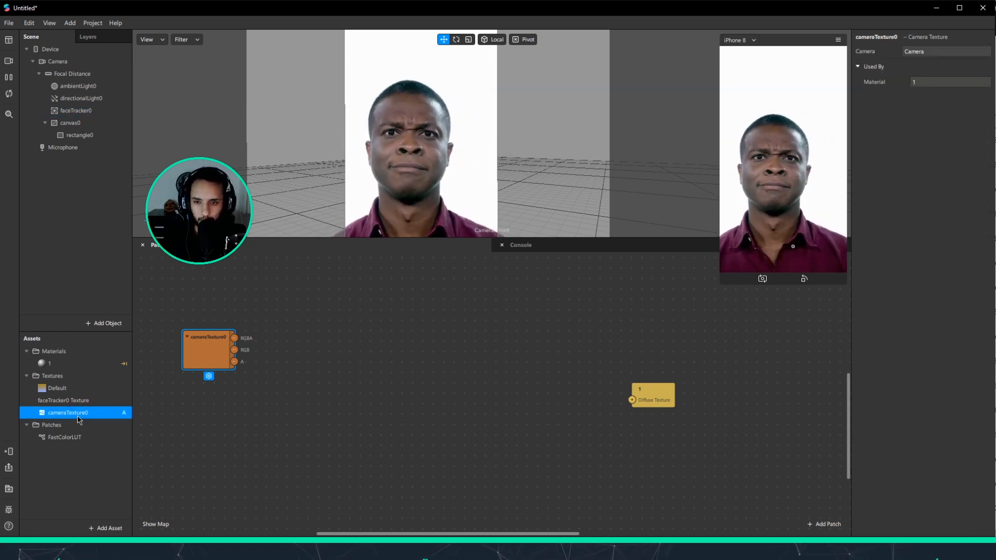
left_click_drag(214, 356, 246, 324)
left_click(336, 406)
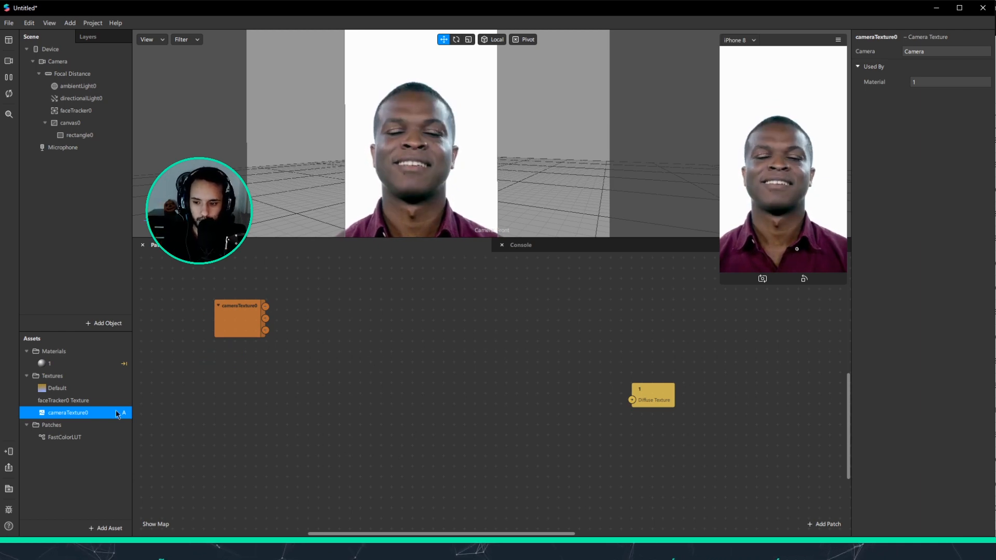
left_click(61, 476)
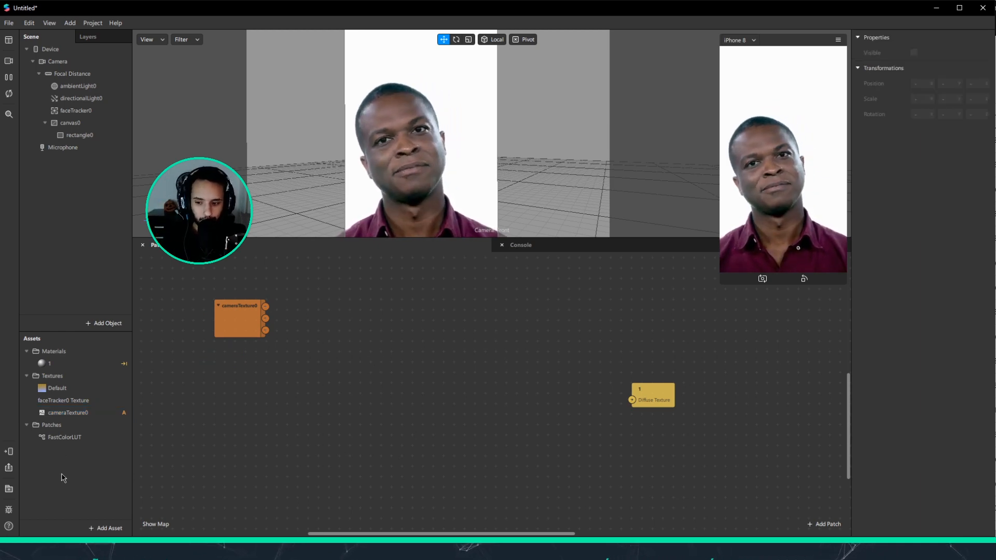
- Open the AR Library and browse its 3D Objects, Audio, Textures and Script Packages categories
left_click(9, 489)
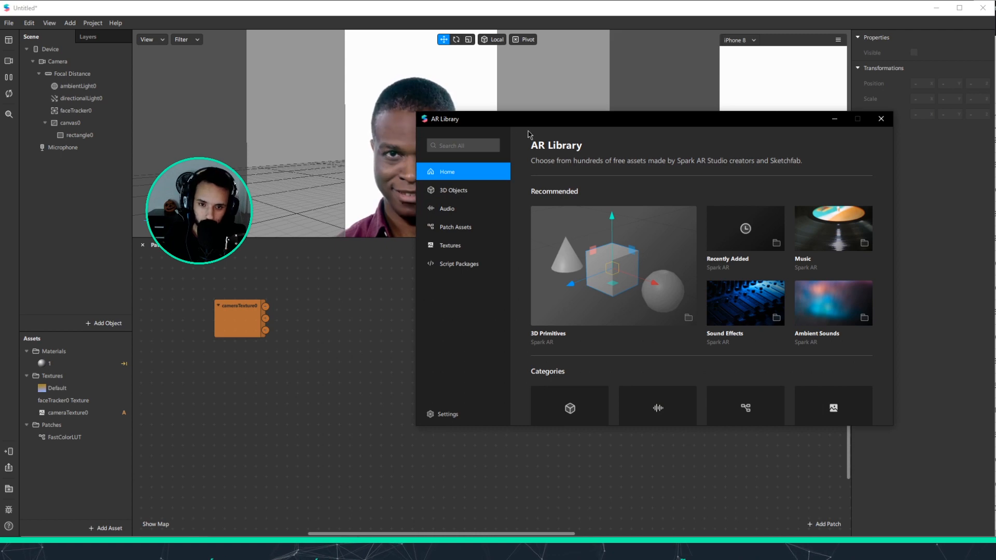
left_click_drag(550, 125, 458, 138)
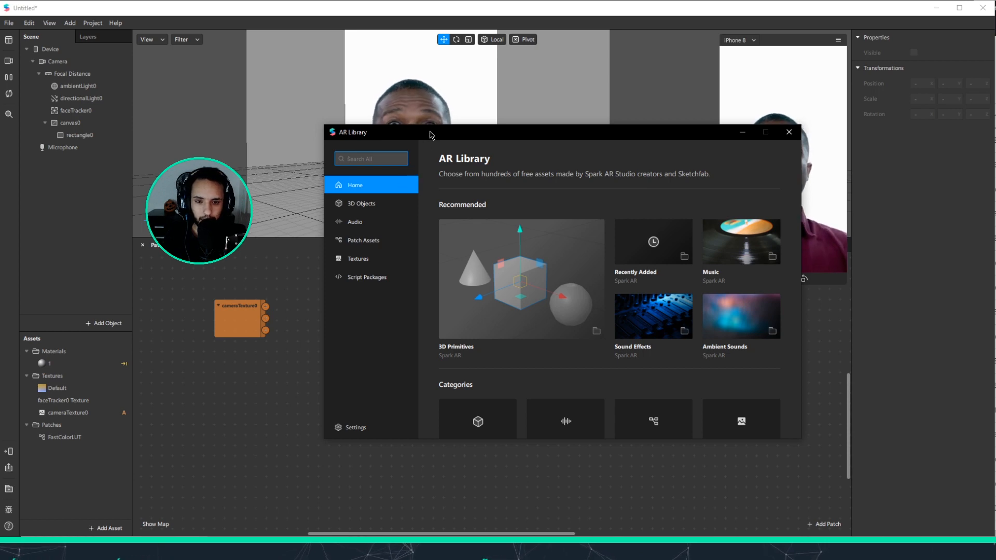
left_click_drag(429, 135, 397, 118)
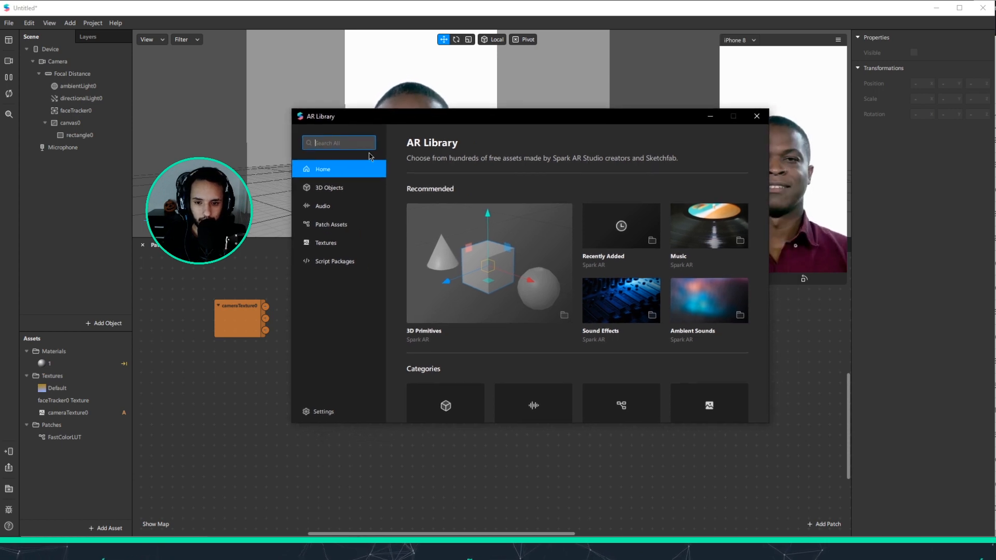
left_click(326, 189)
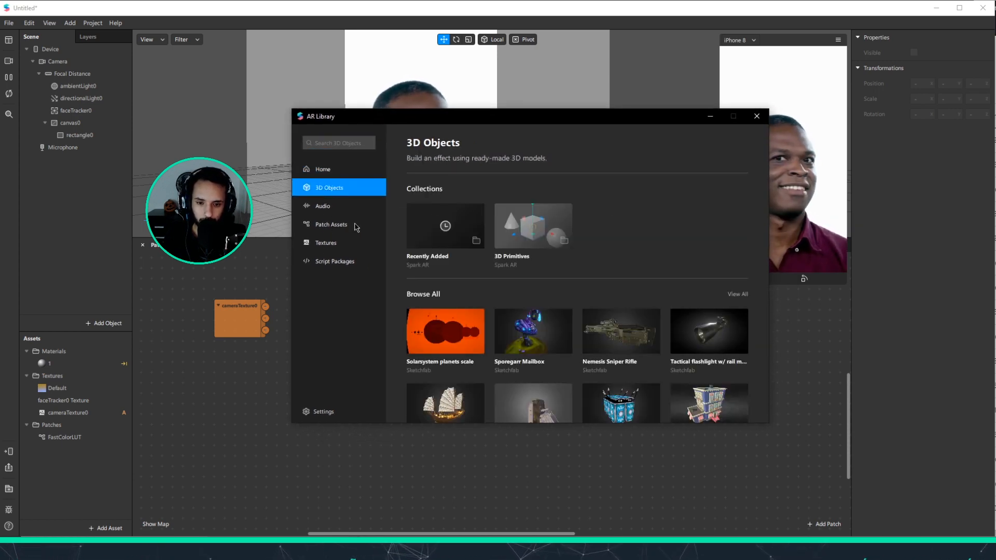
scroll(482, 295, "down", 2)
scroll(480, 289, "up", 2)
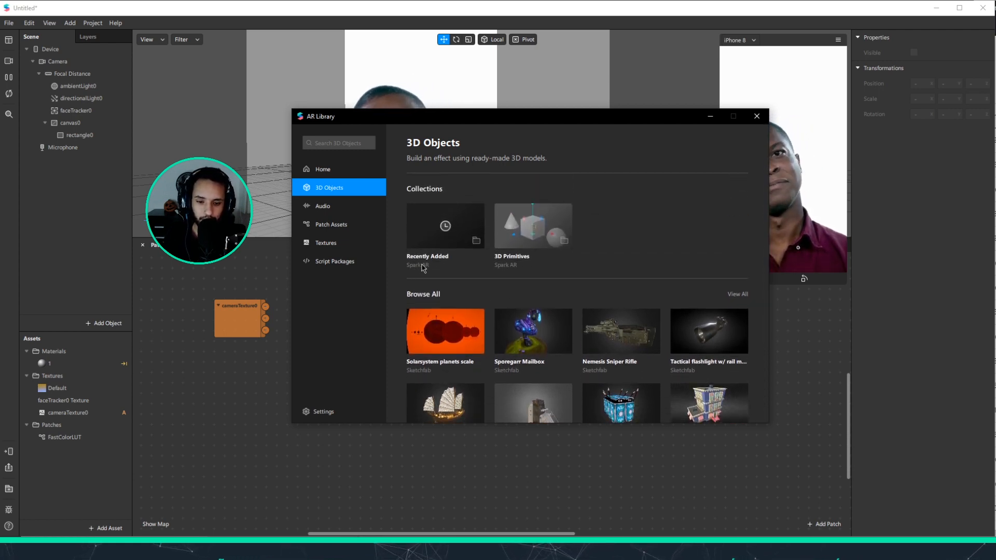
left_click(344, 211)
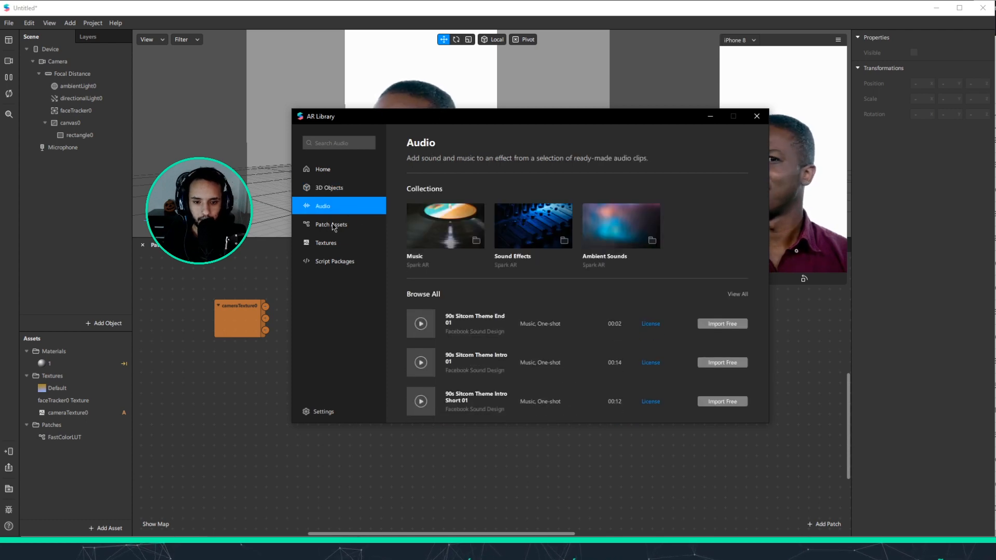
scroll(606, 331, "down", 3)
scroll(607, 331, "up", 3)
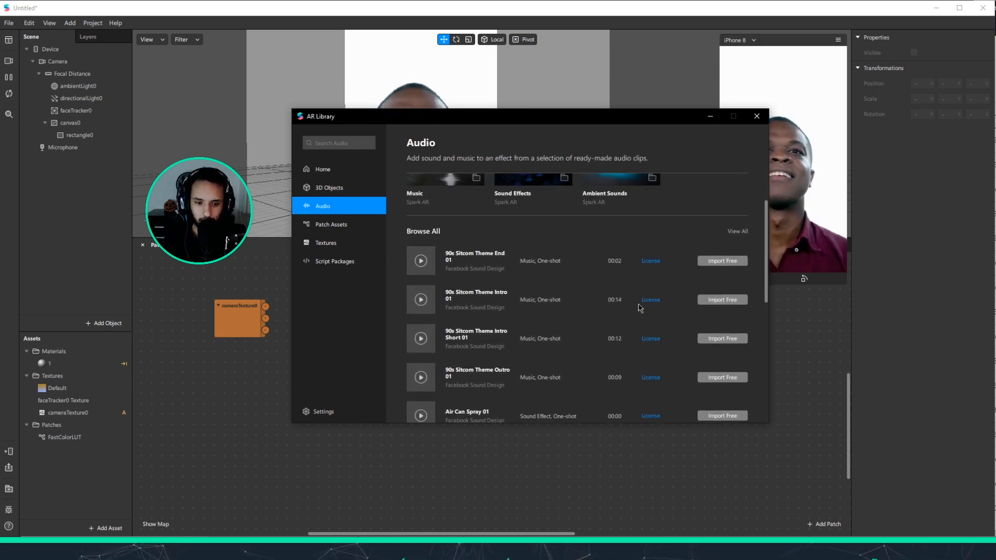
scroll(481, 321, "down", 3)
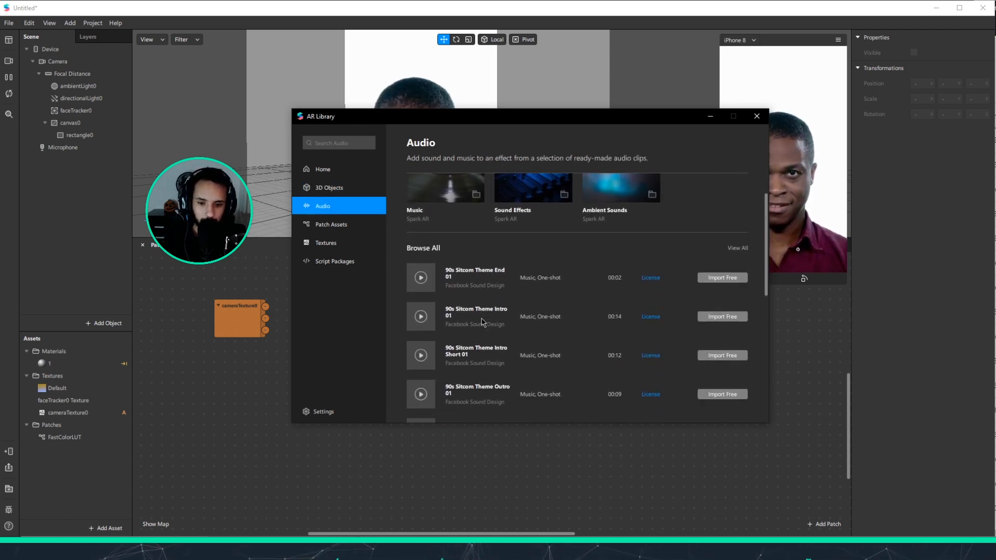
scroll(481, 321, "up", 3)
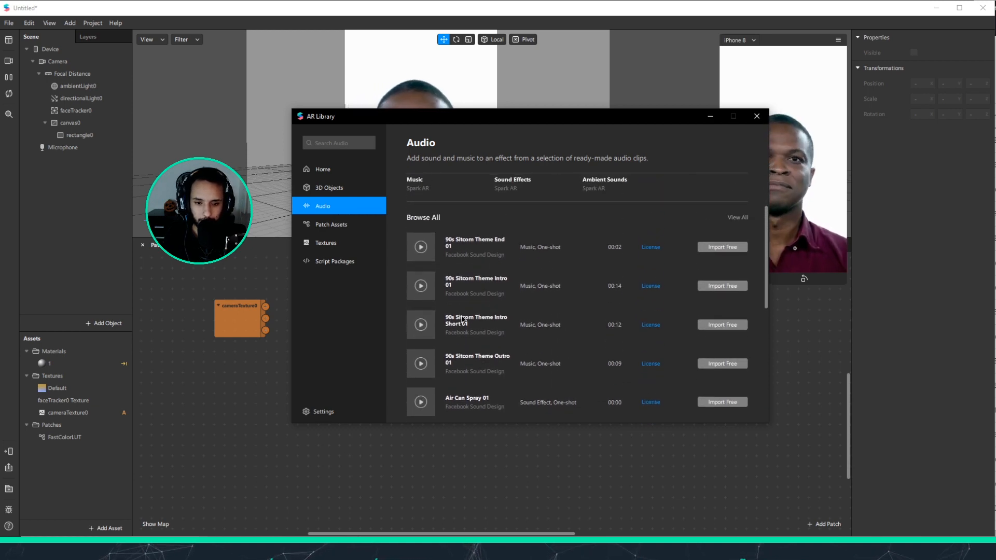
left_click(327, 249)
scroll(590, 280, "down", 3)
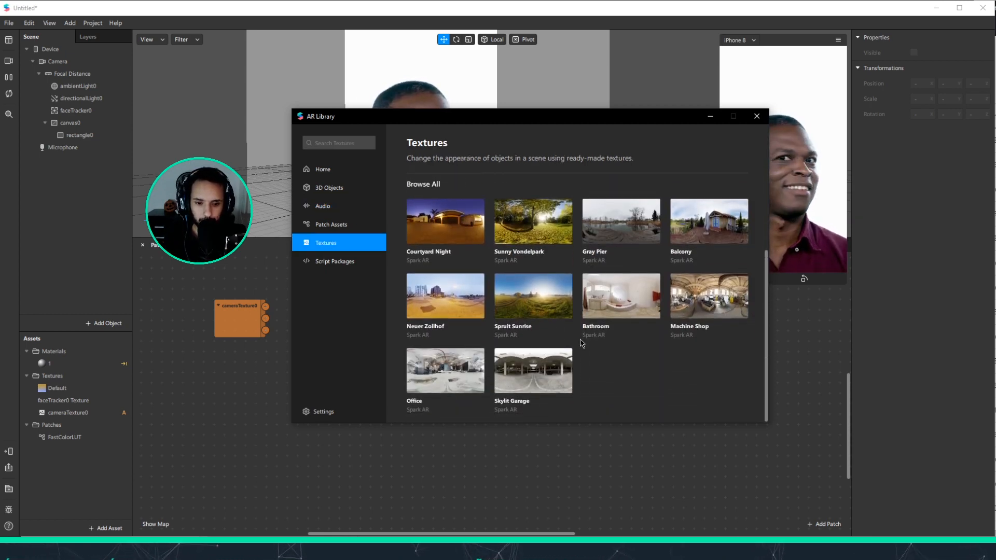
left_click(342, 264)
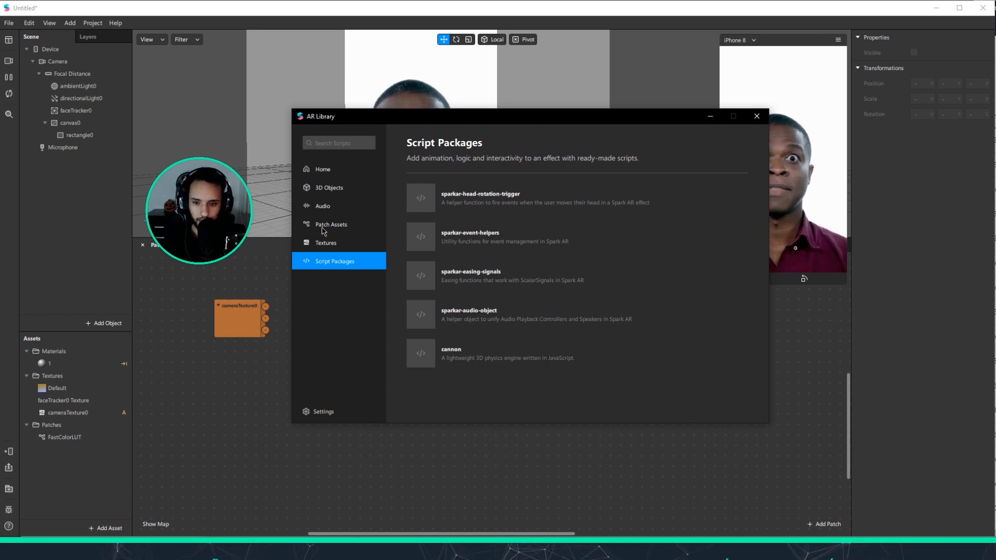
- Look through the library's Patch Assets, including the Shaders and Animation collections
left_click(342, 227)
left_click_drag(405, 119, 396, 113)
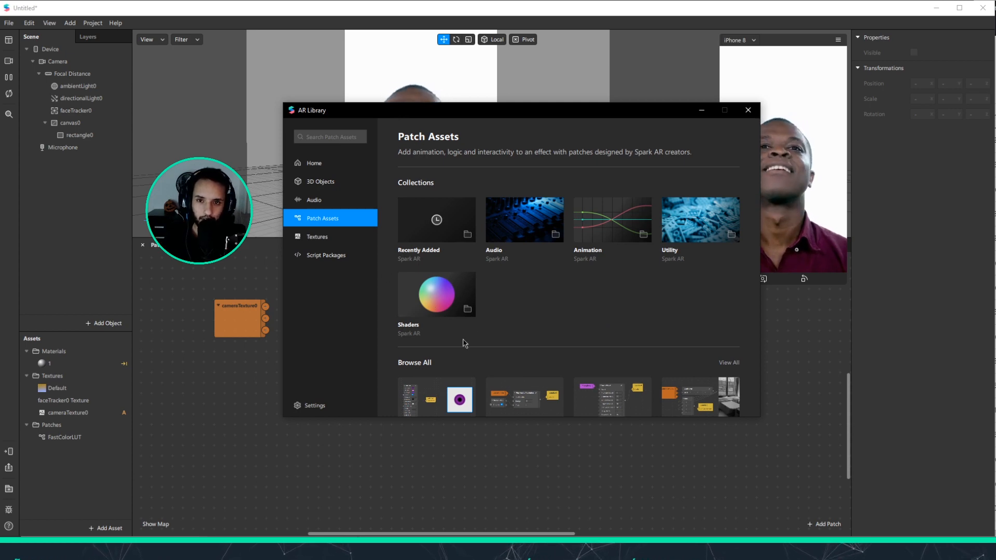
left_click(468, 313)
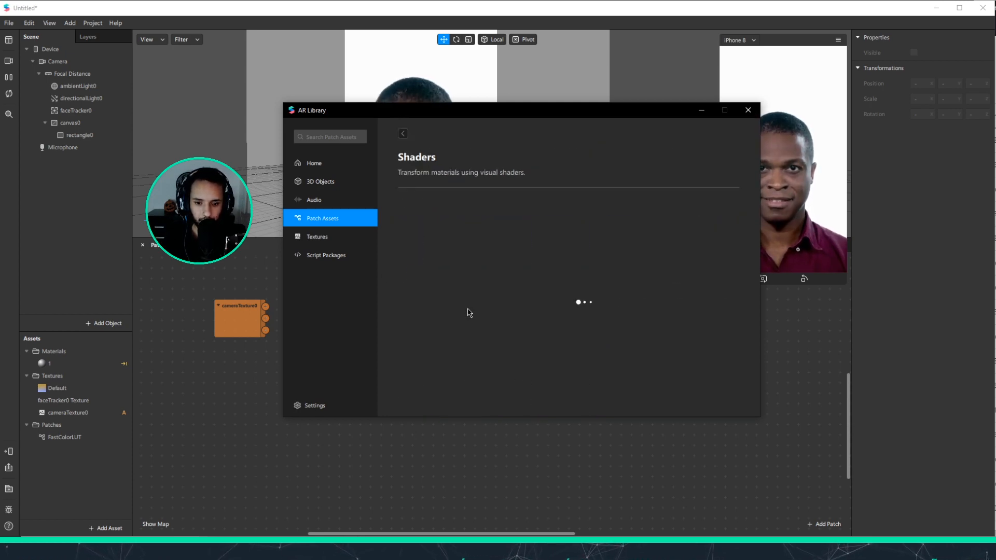
left_click(403, 135)
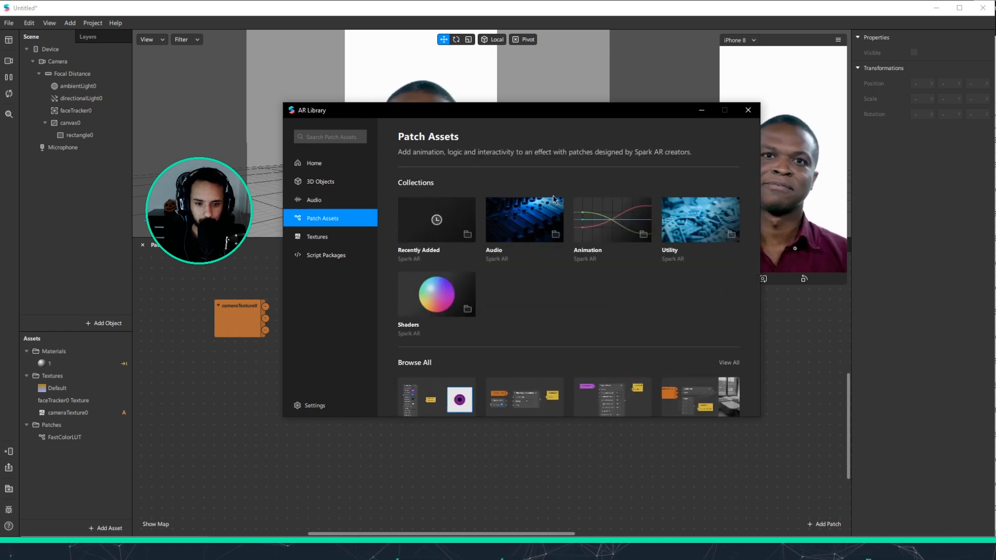
left_click(632, 248)
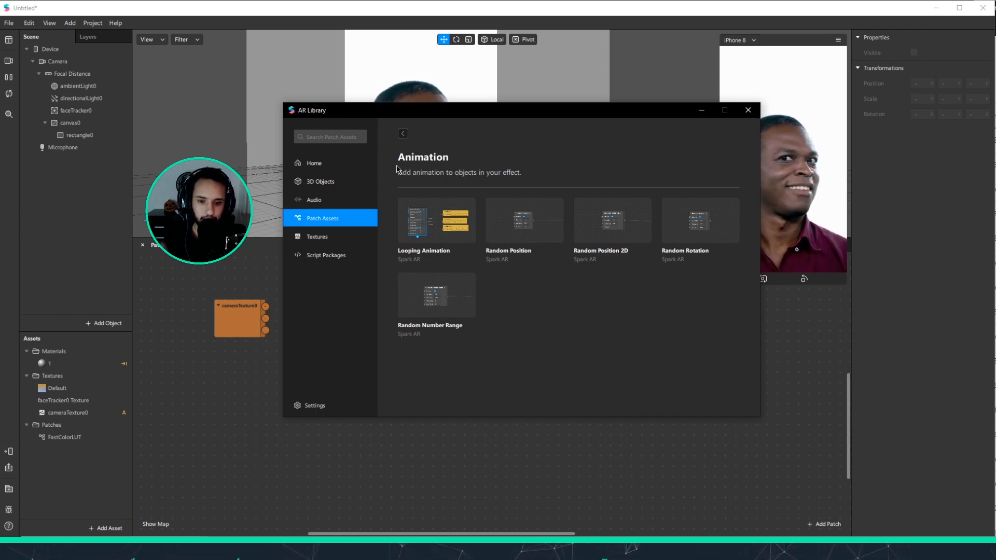
left_click(402, 133)
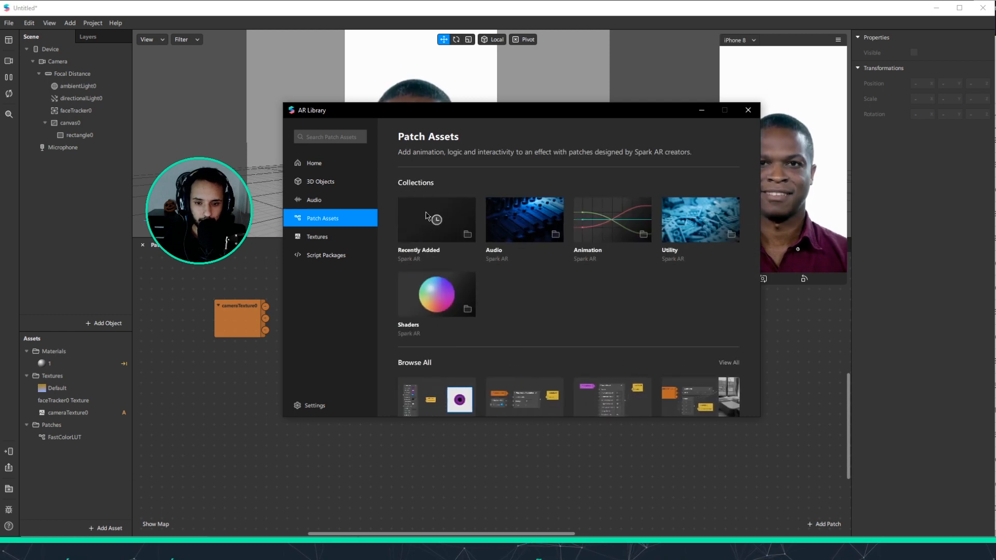
- Import the free Adjust Colors patch from the Shaders collection into the project and close the library
left_click(466, 309)
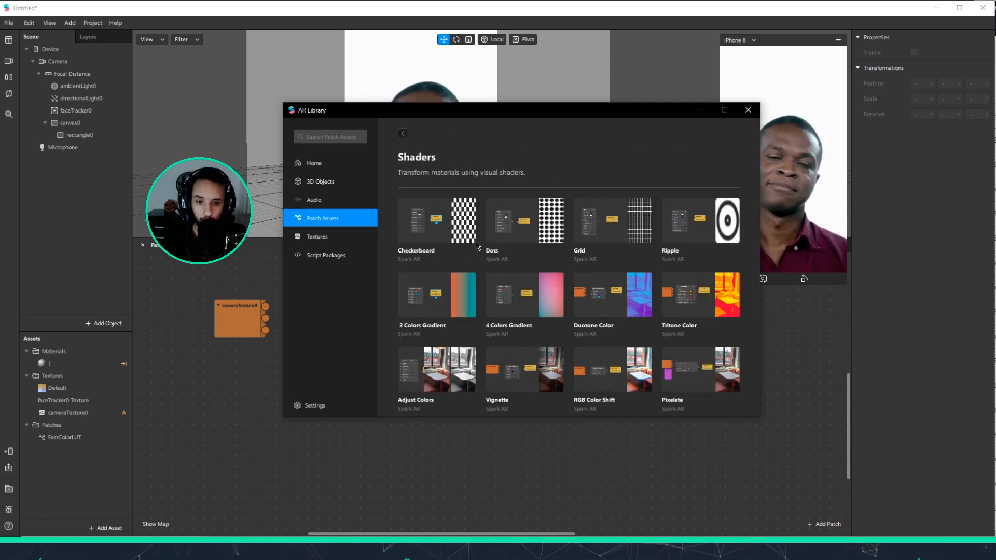
scroll(482, 235, "down", 3)
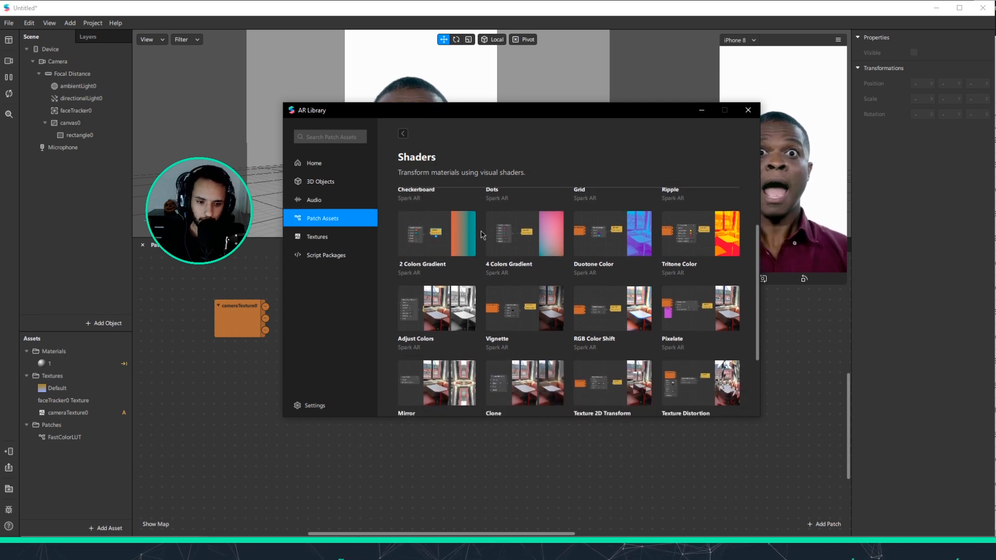
scroll(491, 275, "down", 2)
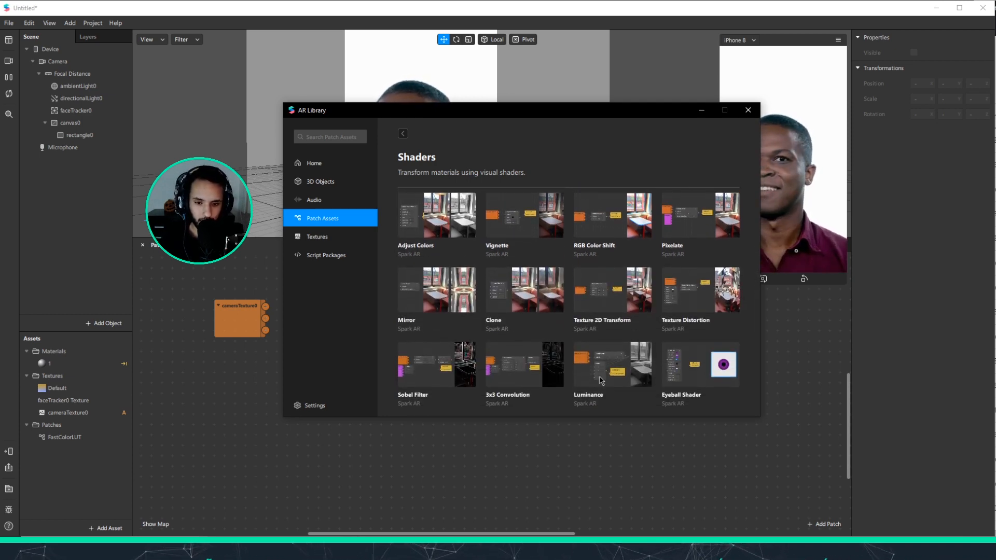
scroll(456, 311, "up", 3)
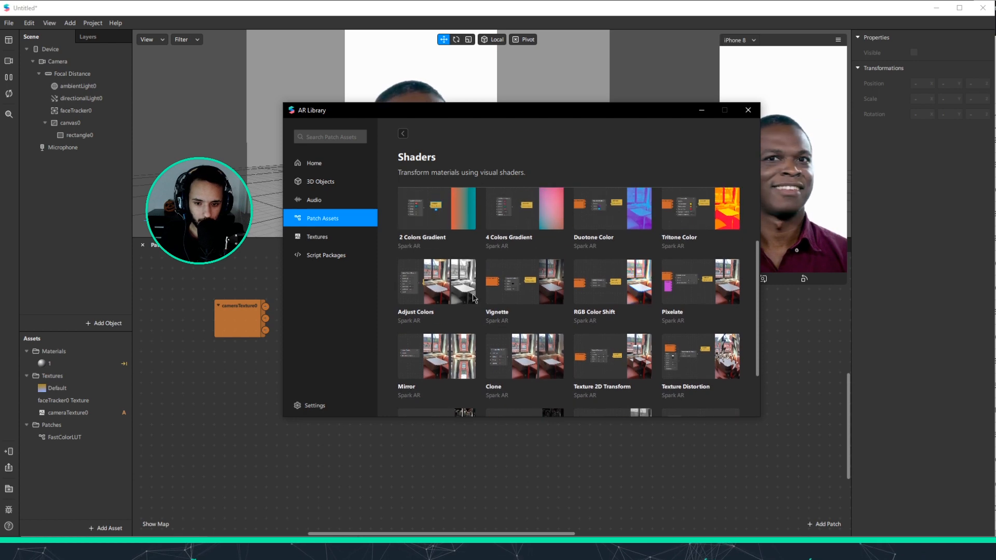
left_click(423, 285)
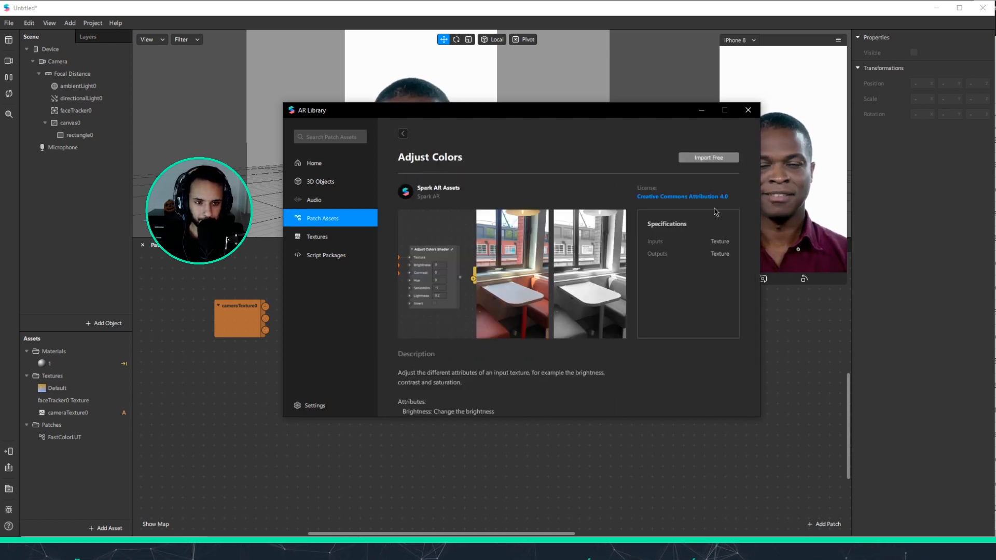
left_click(711, 158)
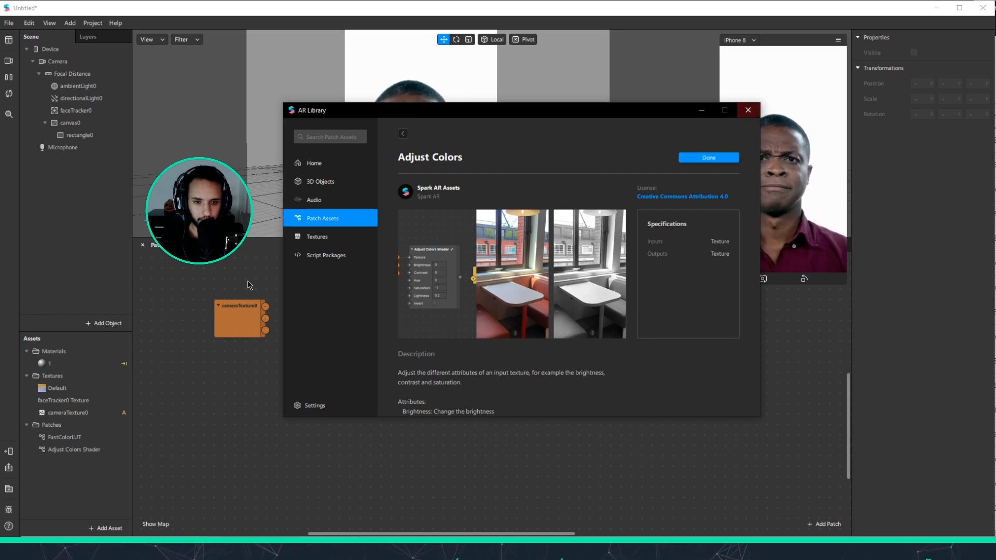
left_click(747, 115)
left_click_drag(62, 451, 446, 396)
left_click_drag(518, 414, 497, 354)
key("Delete")
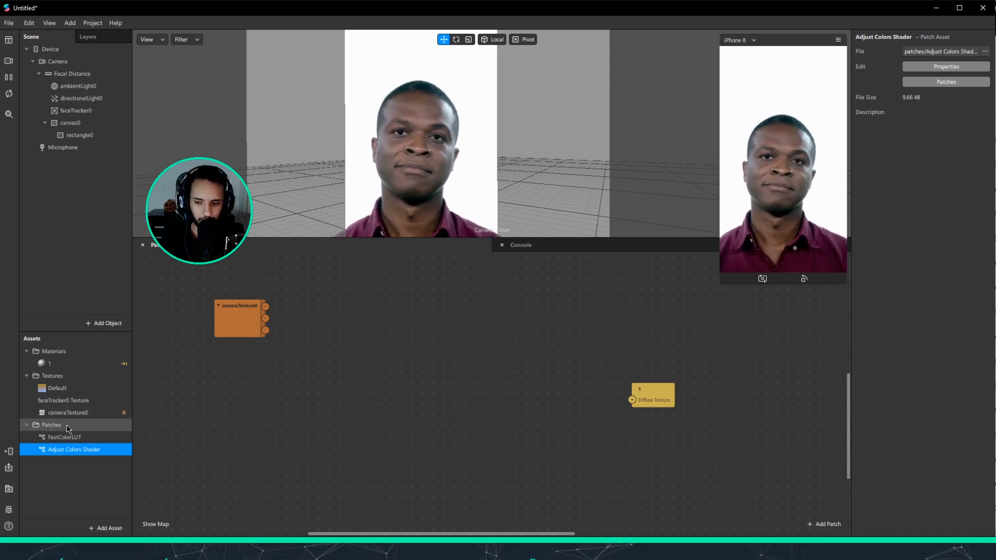
- Add an Adjust Colors Shader patch to the graph and place it between the cameraTexture0 and material 1 patches
right_click(388, 377)
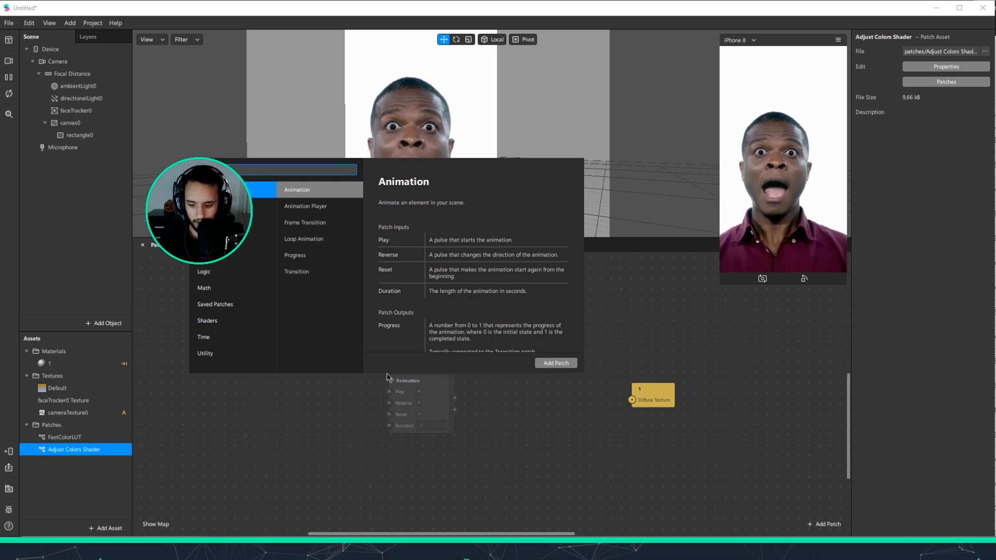
type("aj")
key("BackSpace")
type("dj")
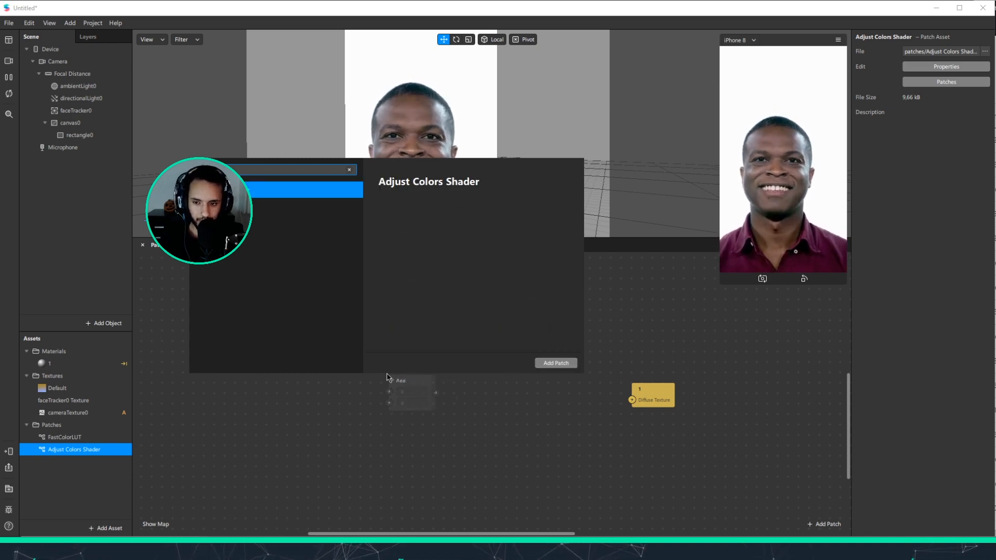
key("Return")
left_click_drag(396, 379, 407, 333)
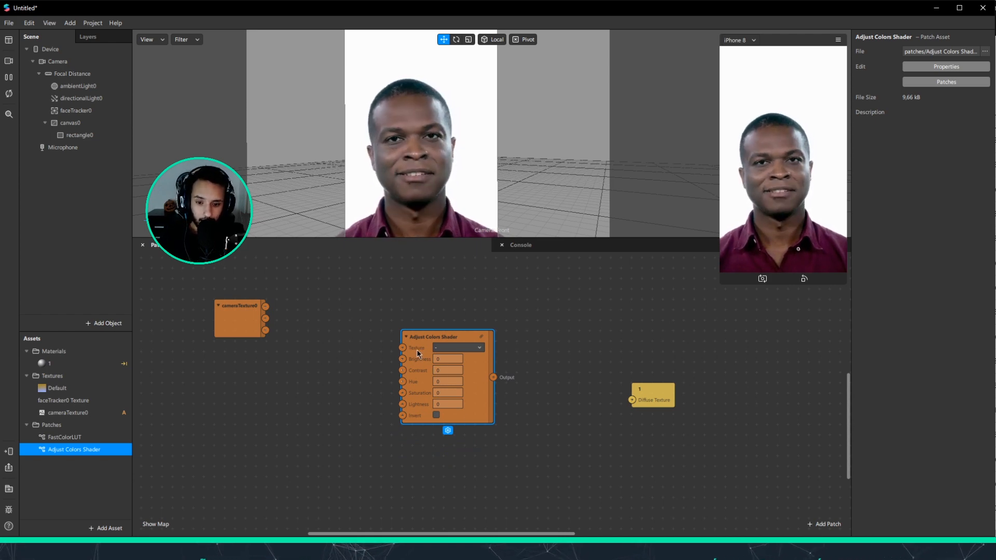
left_click_drag(420, 350, 434, 314)
left_click_drag(233, 319, 266, 322)
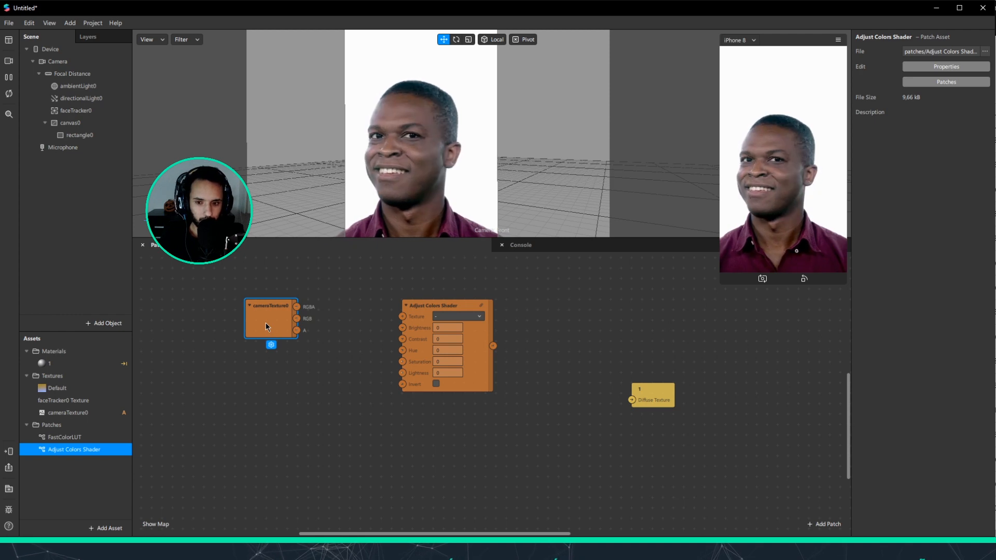
- Examine the Brightness, Contrast, Hue, Saturation and Lightness inputs of the Adjust Colors Shader patch
left_click(474, 330)
left_click(447, 327)
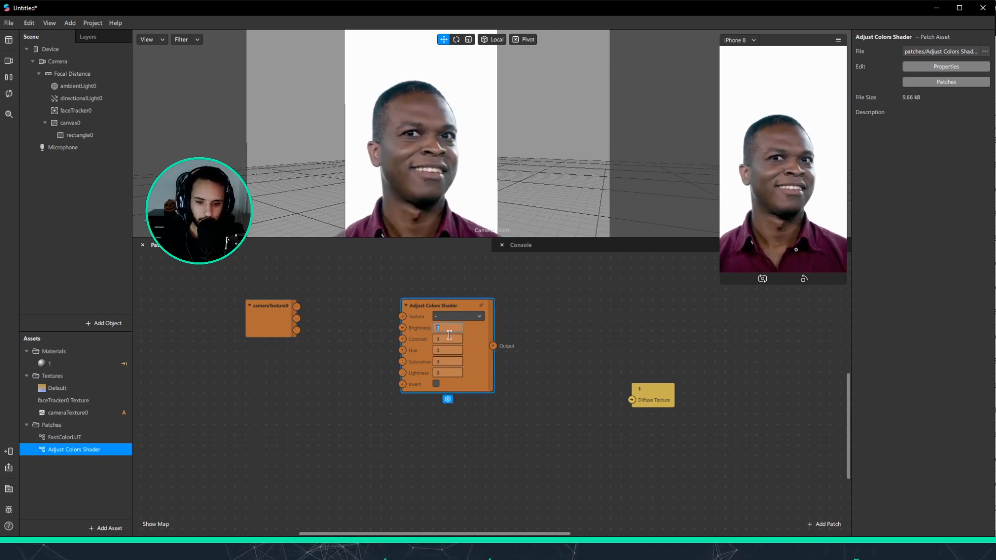
left_click(455, 339)
left_click(481, 337)
left_click(441, 350)
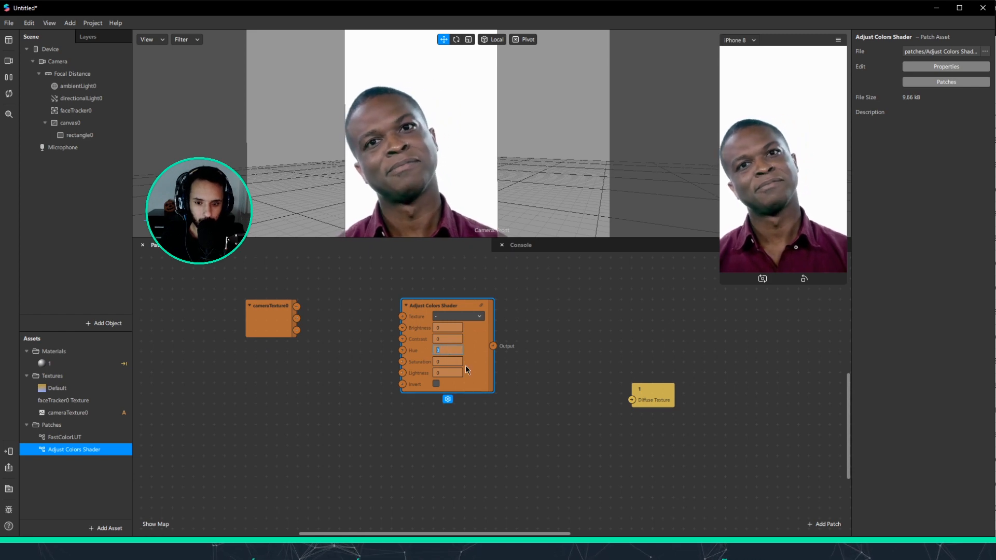
left_click(439, 362)
left_click(444, 373)
left_click(492, 380)
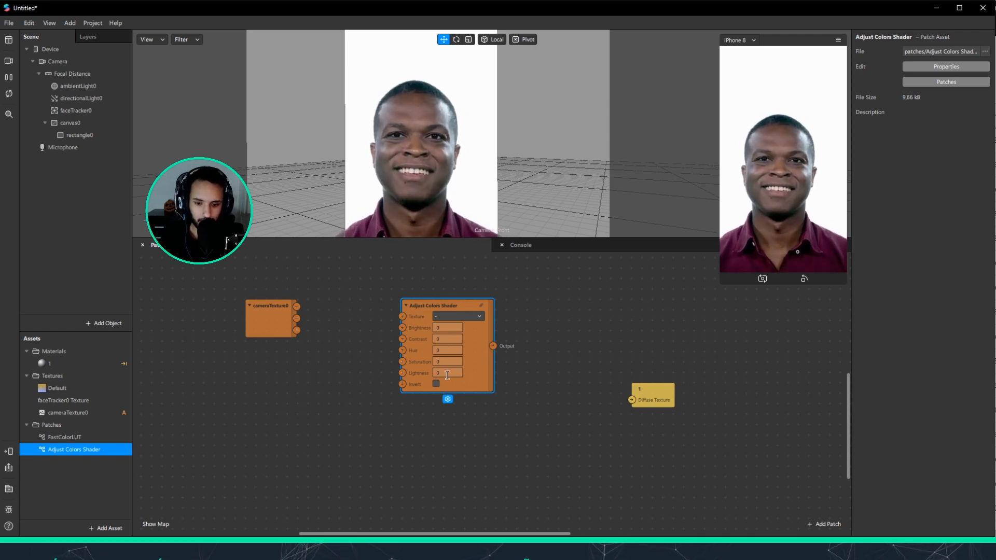
left_click_drag(465, 365, 466, 353)
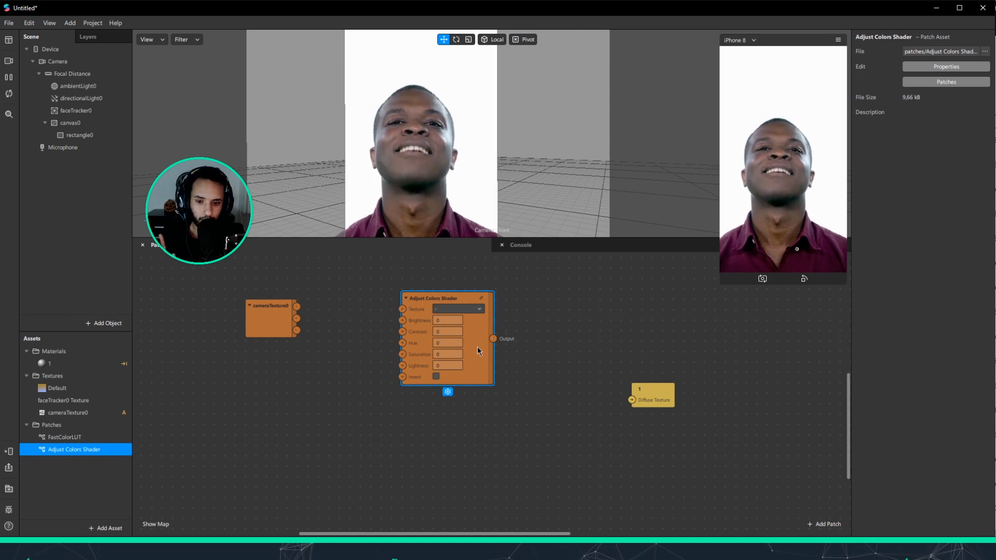
- Open the Adjust Colors Shader patch's internal graph, examine it from the Texture input to the Output, and return to the main graph
left_click(481, 297)
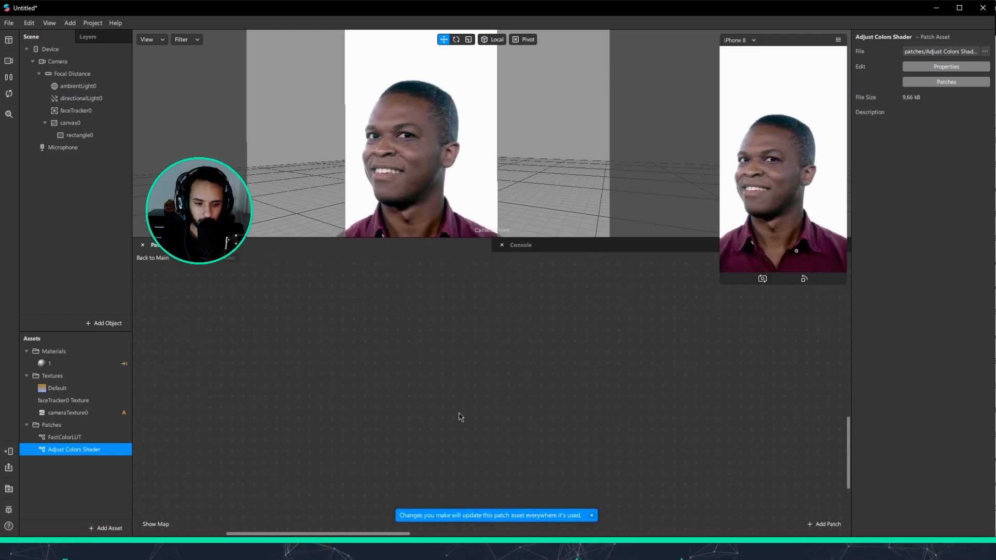
scroll(459, 413, "up", 3)
left_click_drag(849, 442, 847, 419)
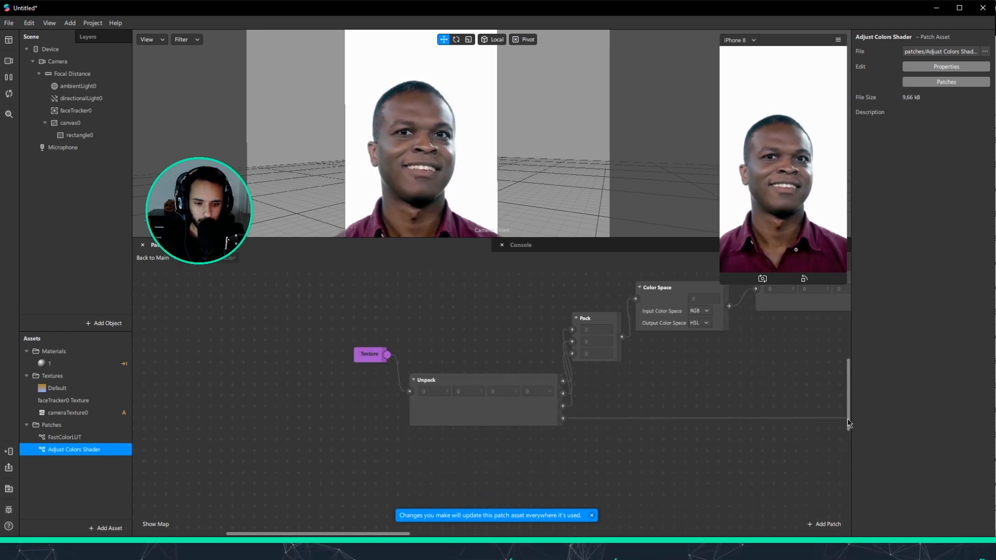
scroll(697, 410, "down", 2)
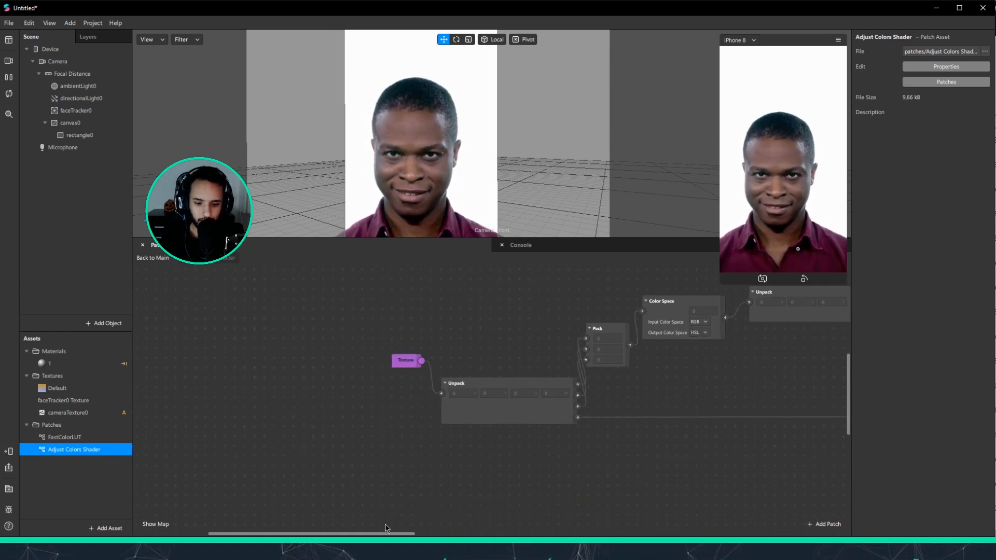
left_click_drag(381, 533, 547, 534)
scroll(617, 467, "up", 4)
left_click_drag(425, 533, 565, 534)
scroll(617, 449, "down", 4)
scroll(621, 447, "down", 1)
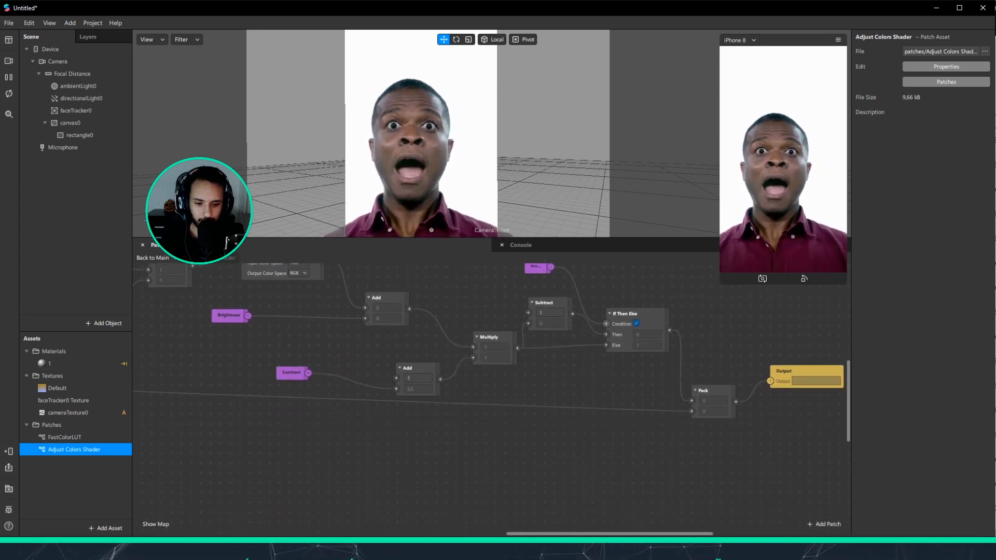
left_click(153, 258)
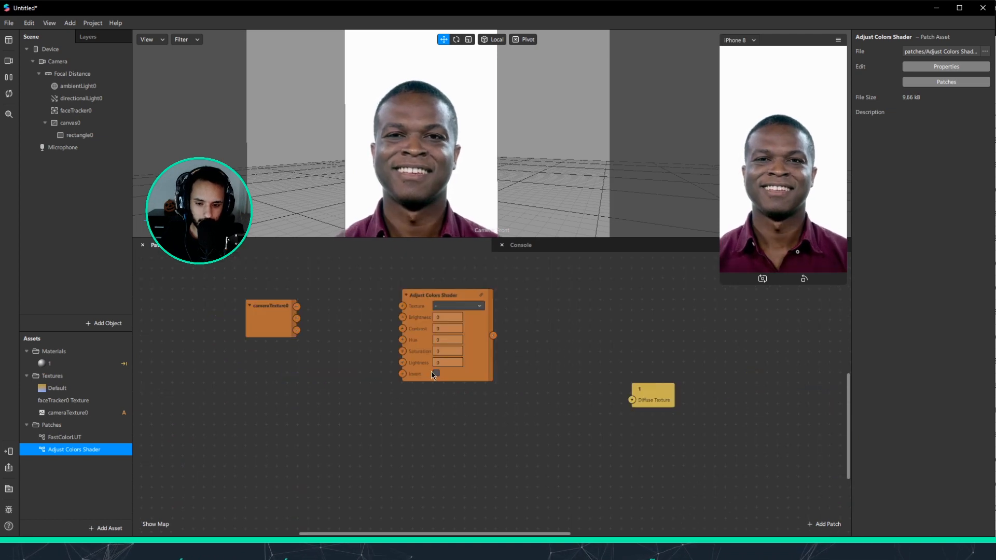
- Connect cameraTexture0's RGBA output to the Adjust Colors Shader's Texture input and the shader's output to material 1's Diffuse Texture
left_click(276, 325)
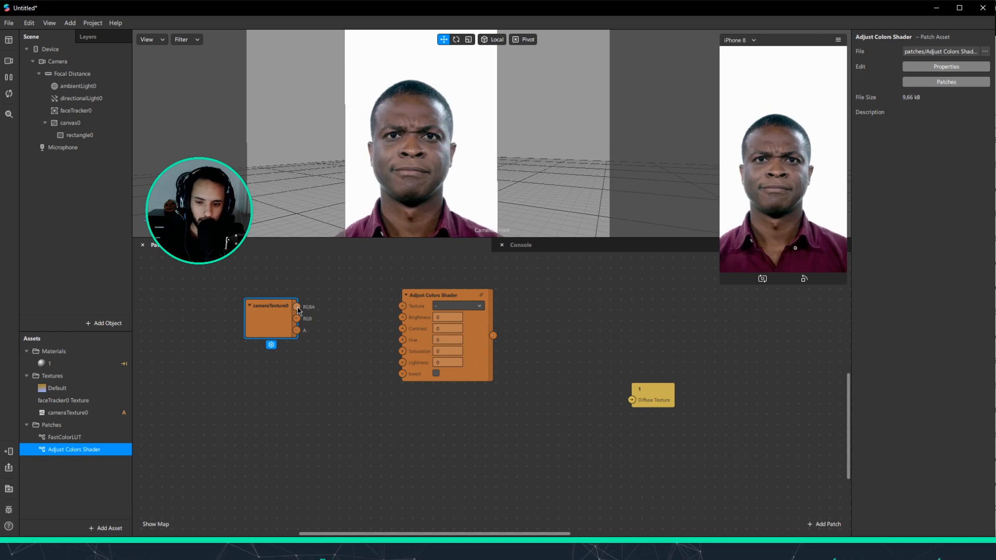
left_click_drag(297, 309, 402, 310)
left_click_drag(492, 335, 621, 343)
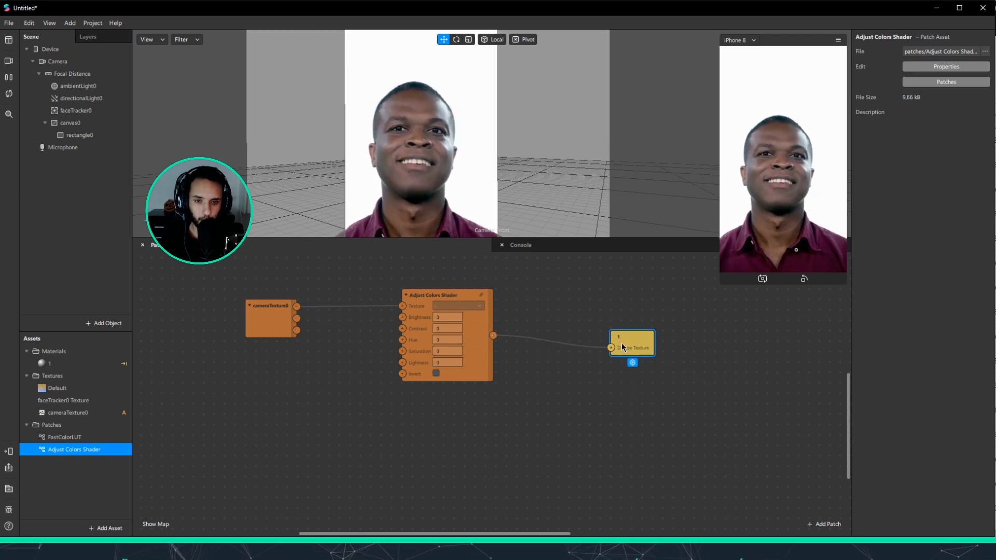
left_click(685, 370)
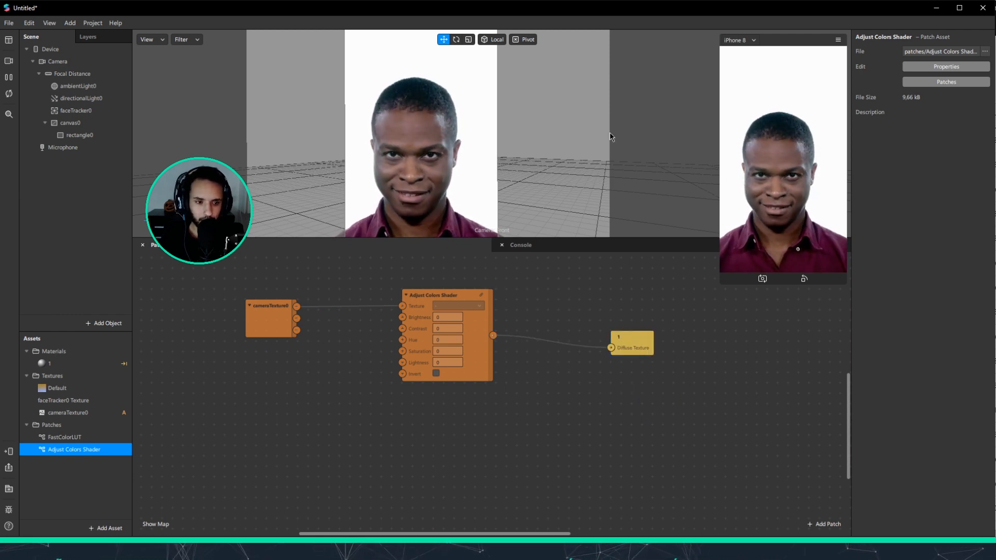
- Set both Brightness and Contrast of the Adjust Colors Shader patch to 0,1
left_click(446, 318)
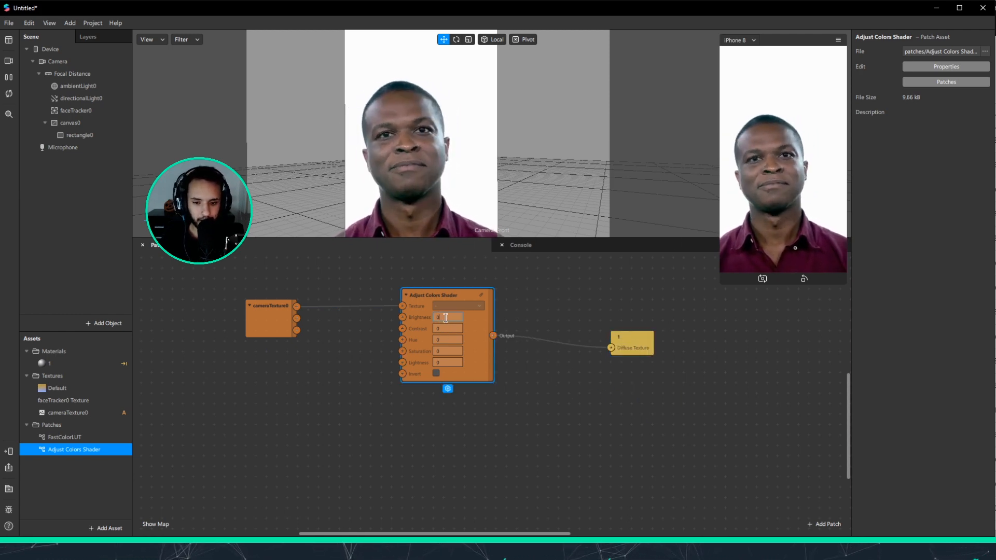
type(",1")
key("Return")
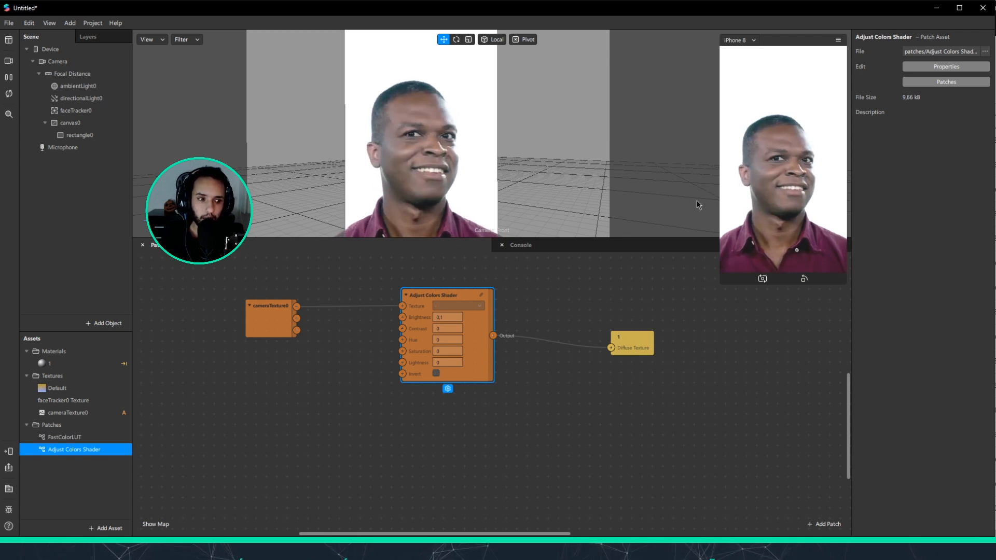
left_click(447, 328)
type("0,1")
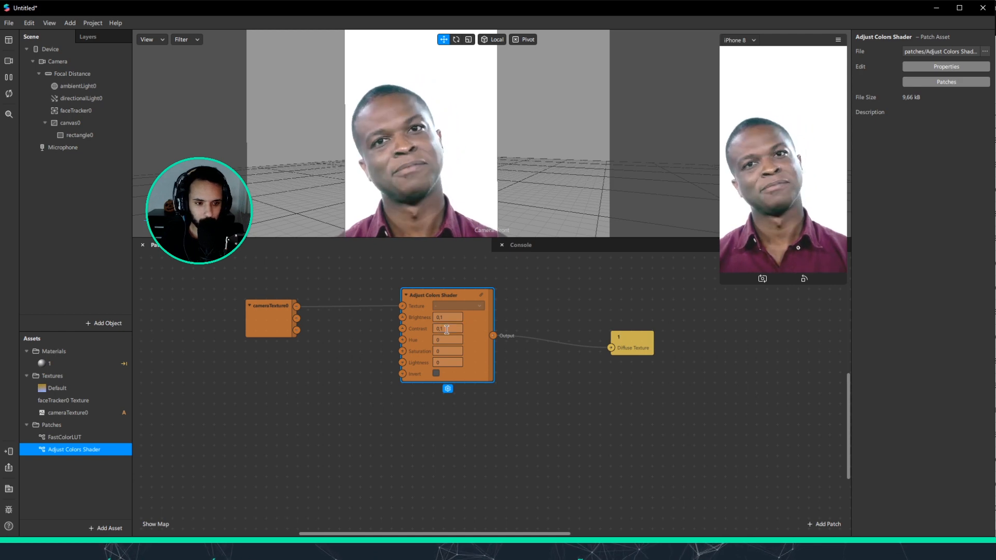
- Try a Hue of 0,1 on the Adjust Colors Shader patch and set it back to 0
left_click(448, 338)
type(",1")
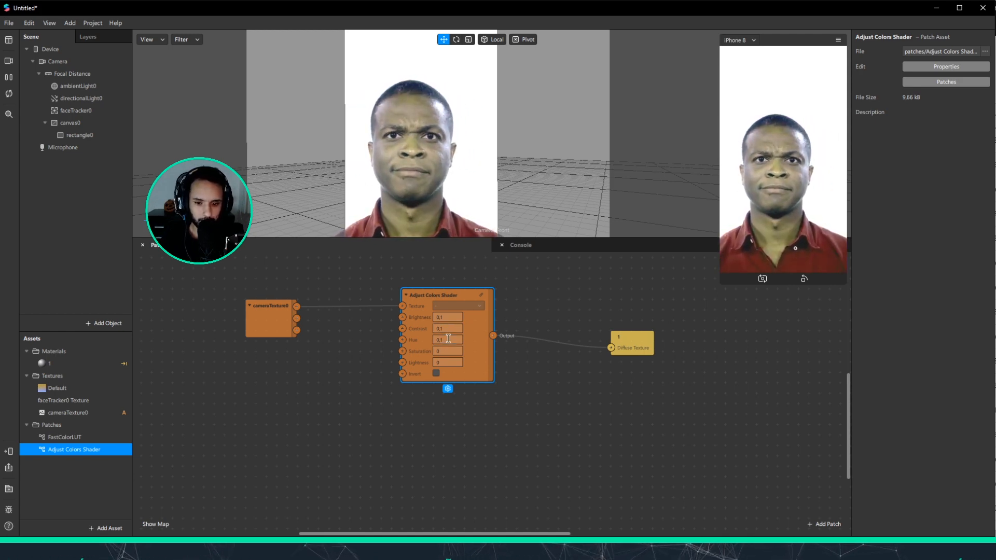
key("BackSpace")
key("BackSpace")
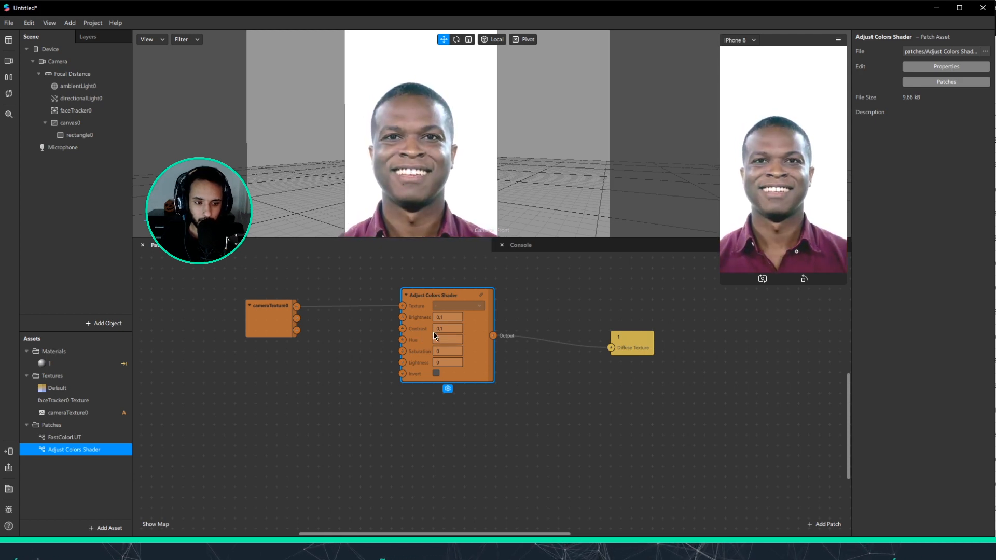
left_click(451, 350)
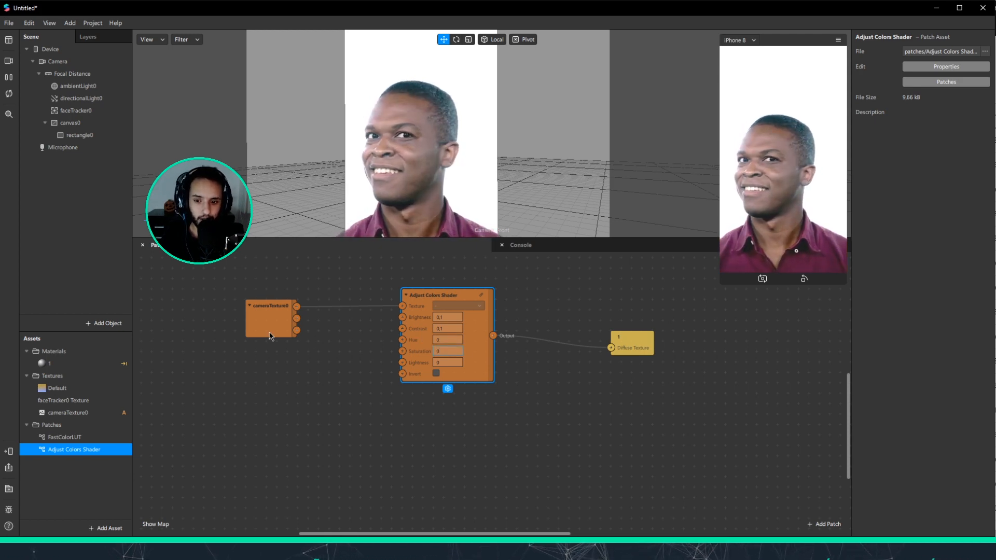
- Move the cameraTexture0 patch above the Adjust Colors Shader's level and shift the shader patch slightly toward the material 1 patch
left_click_drag(270, 334, 272, 303)
left_click(302, 382)
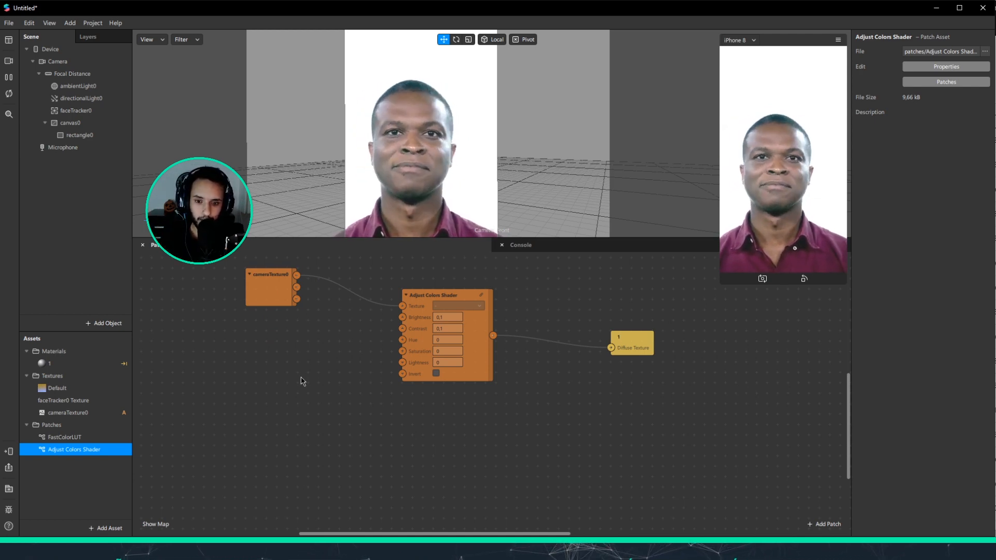
left_click_drag(275, 282, 285, 282)
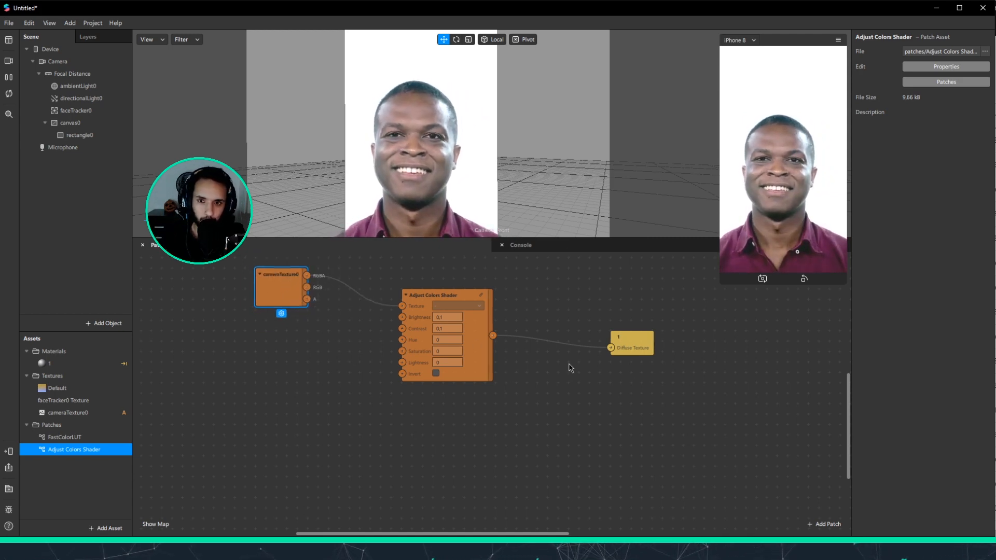
left_click_drag(480, 347, 491, 346)
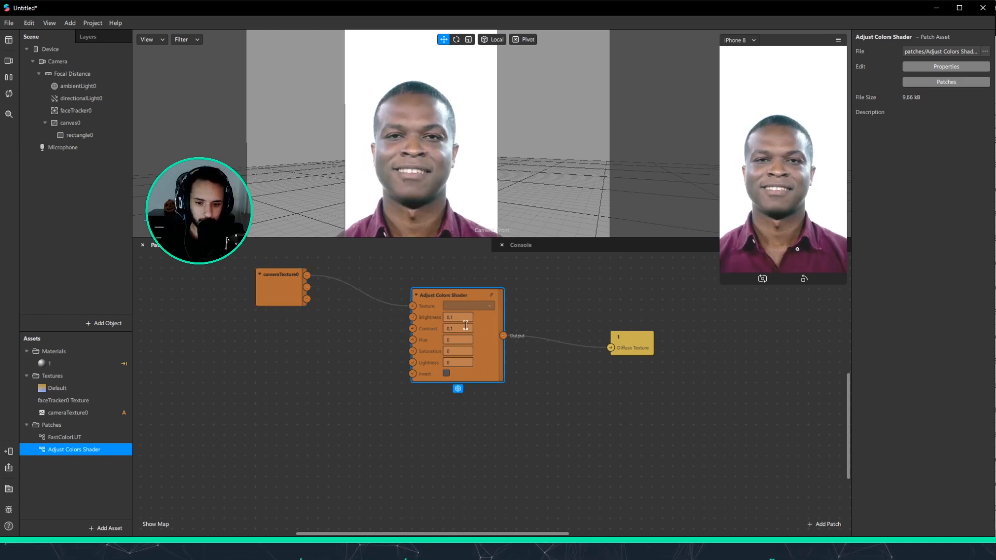
- Add a Transition patch below cameraTexture0 and connect its Value output to the Adjust Colors Shader's Brightness input
right_click(277, 397)
type("tran")
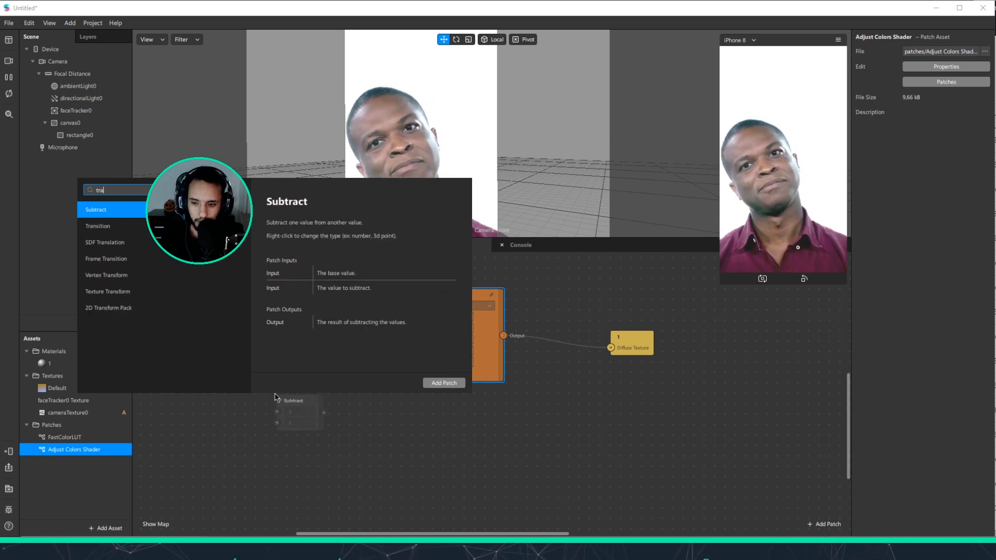
key("Return")
left_click_drag(379, 410, 414, 318)
left_click(328, 408)
left_click(338, 420)
left_click_drag(343, 392, 356, 384)
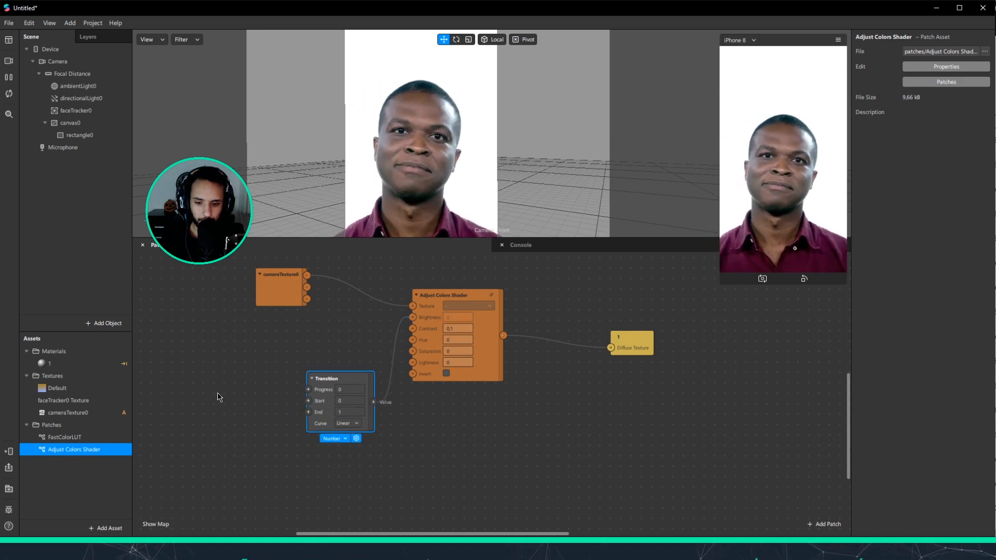
- Add a Loop Animation patch, connect its Progress output to the Transition's Progress input, and enable Mirrored
right_click(201, 375)
type("loo")
key("Down")
key("Return")
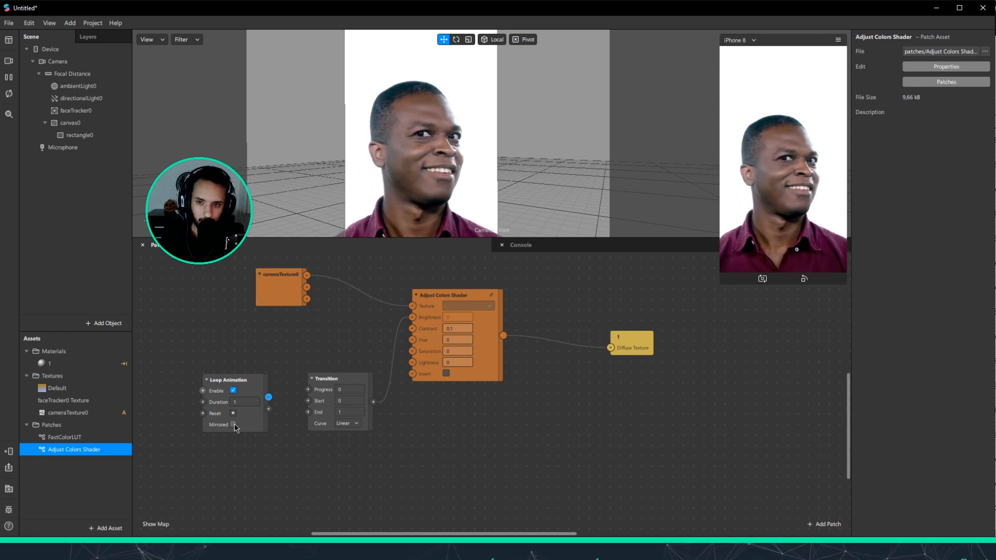
left_click(249, 422)
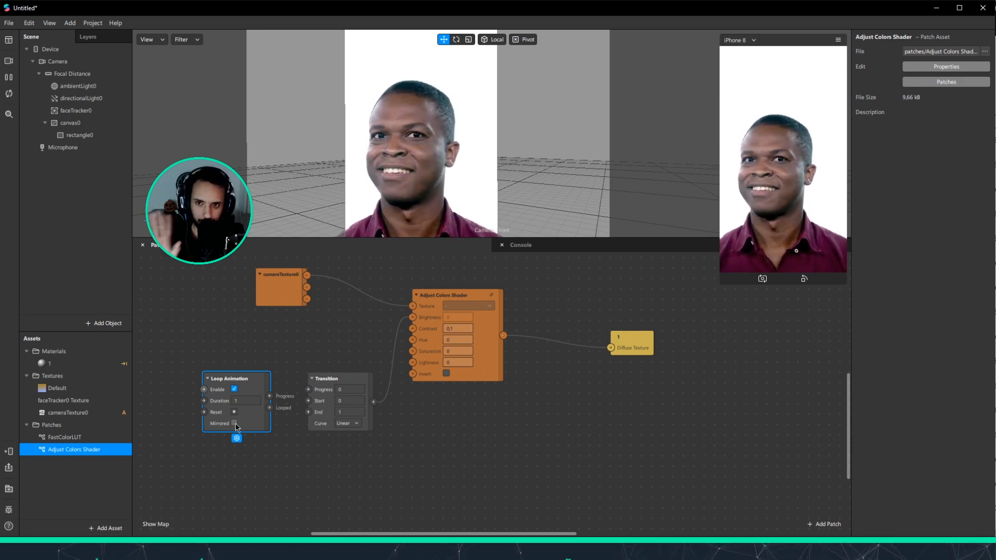
left_click_drag(270, 395, 308, 389)
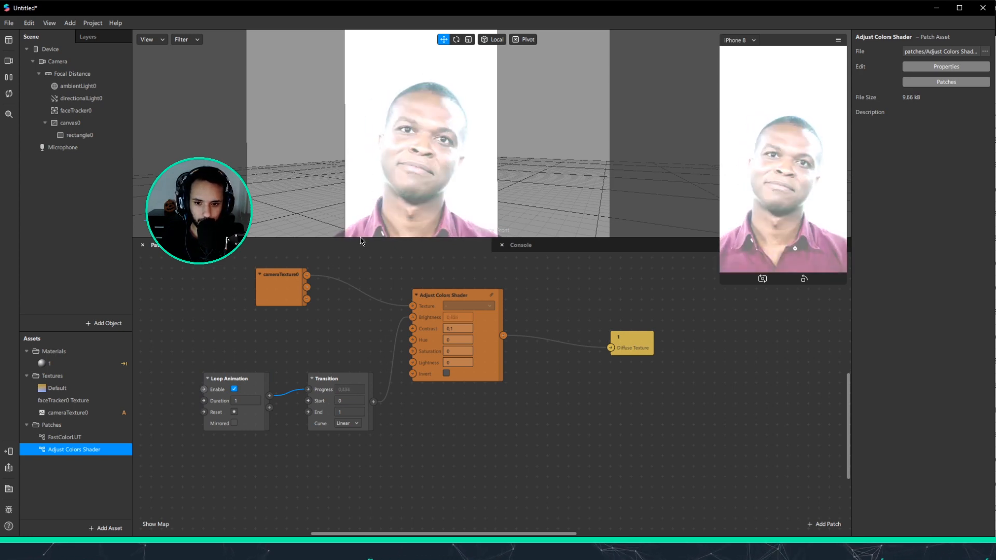
left_click(234, 423)
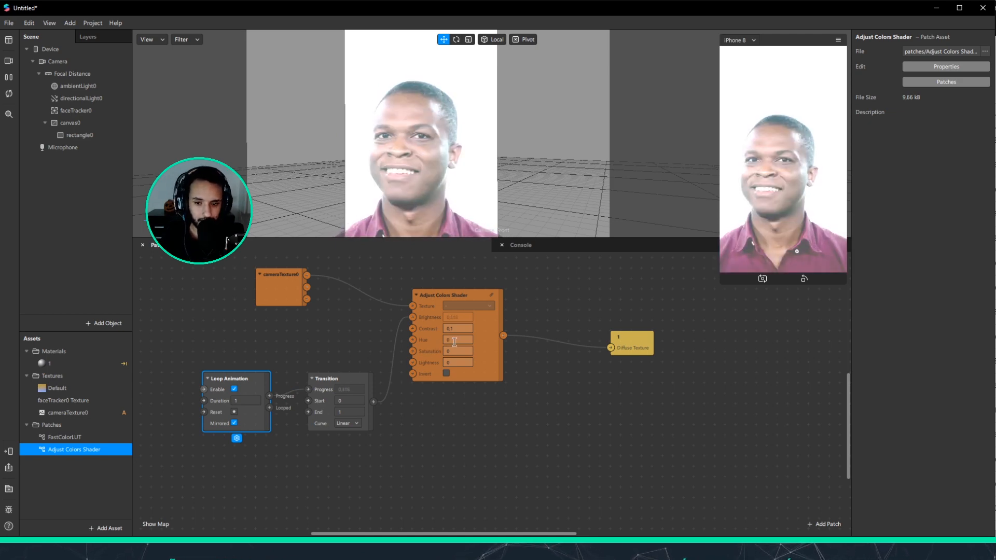
- Reroute the Transition's Value connection from the Adjust Colors Shader's Brightness input to its Hue input, trying Saturation as well
left_click(487, 326)
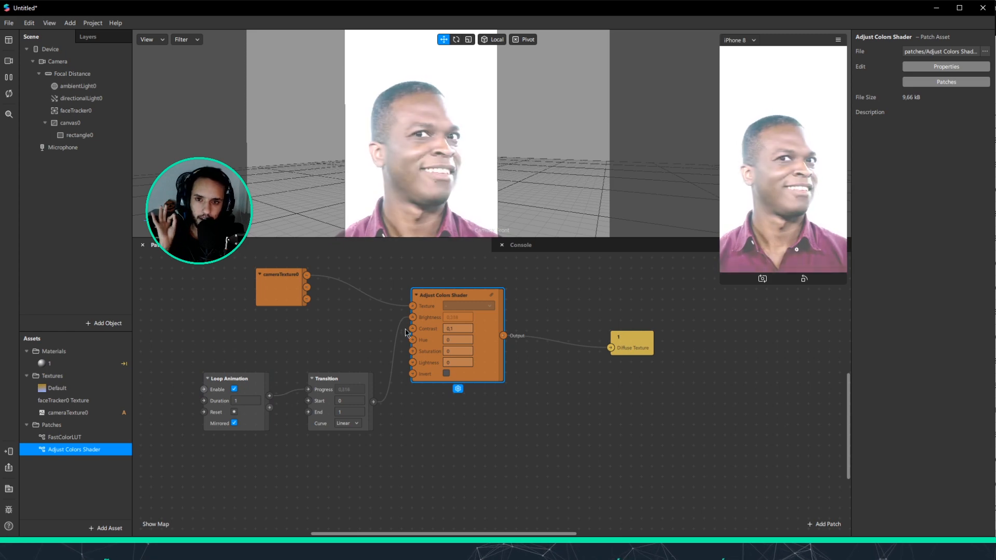
left_click_drag(413, 317, 415, 341)
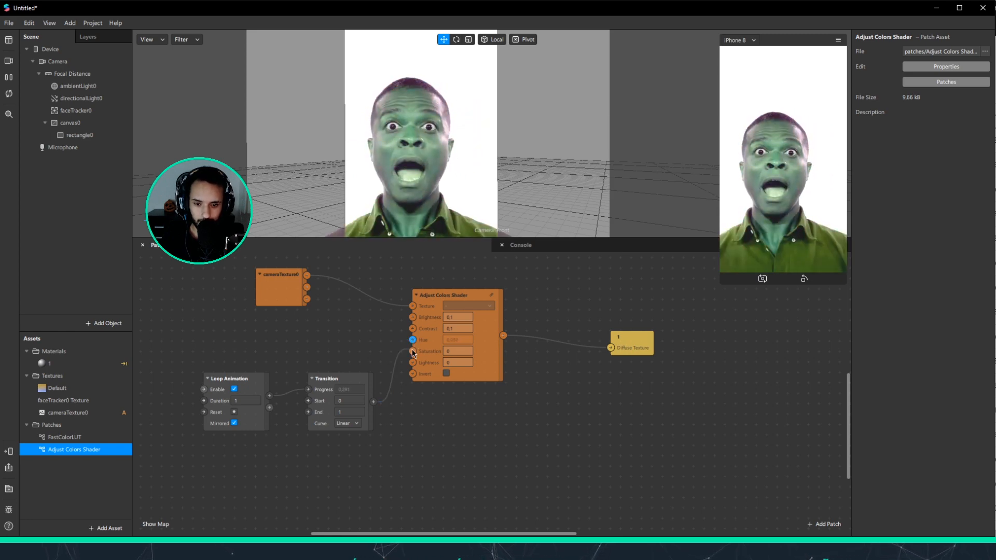
left_click_drag(415, 352, 414, 343)
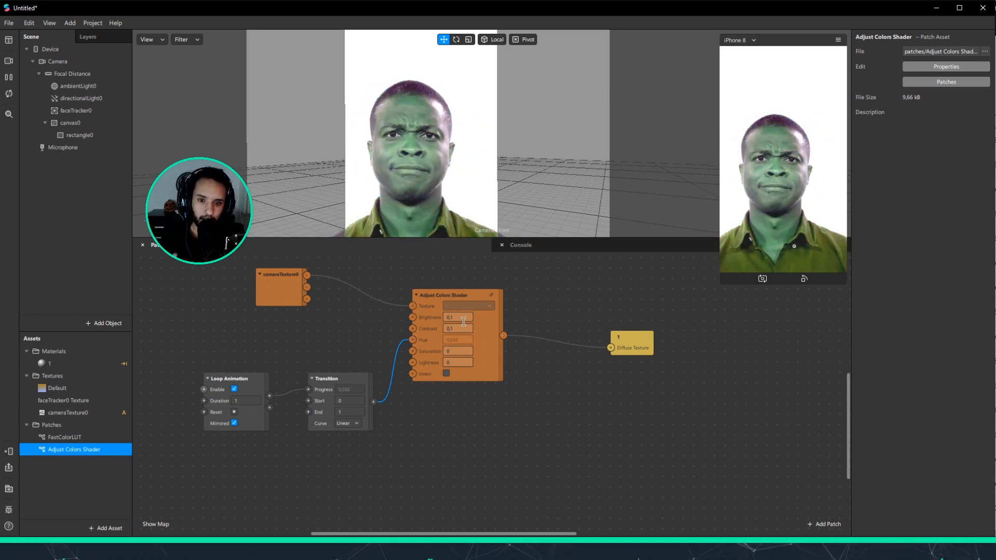
left_click(486, 345)
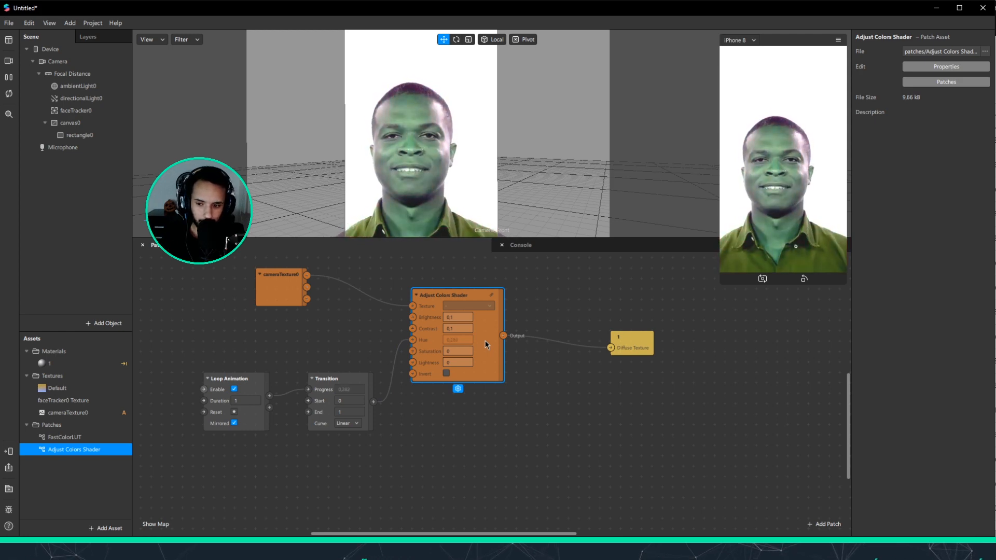
- Delete the Loop Animation and Transition patches and reset the Adjust Colors Shader's Contrast and Brightness to 0
left_click_drag(365, 362, 205, 410)
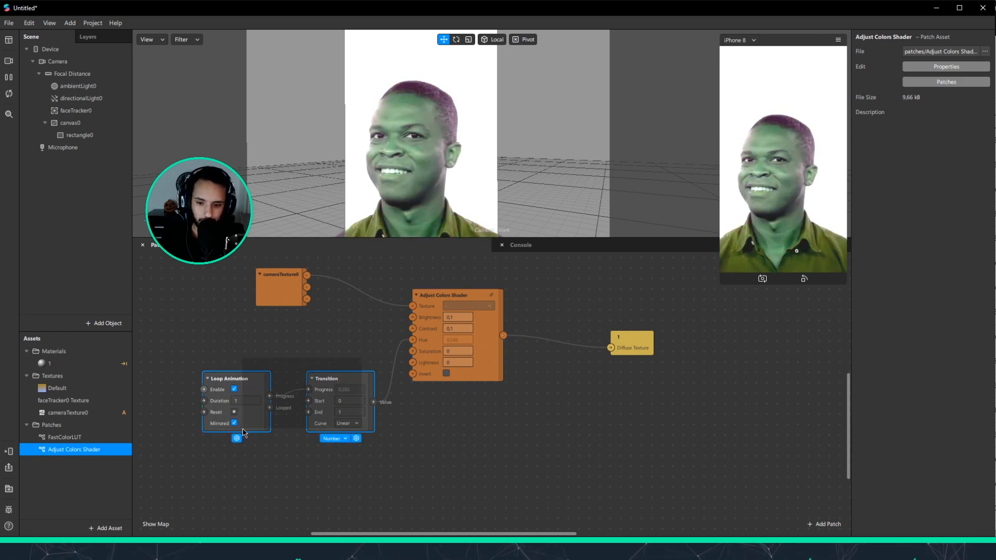
key("Delete")
left_click(458, 328)
type("0")
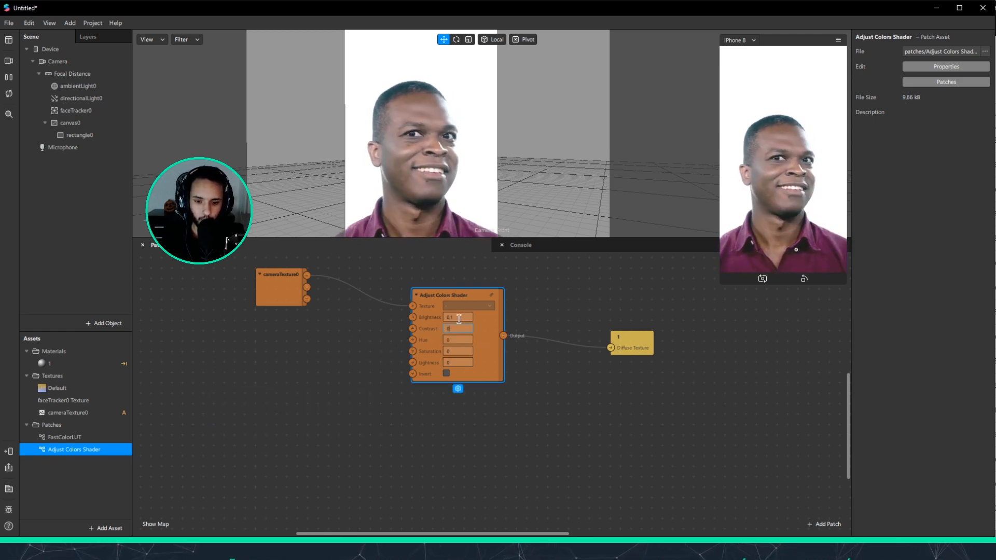
left_click(488, 319)
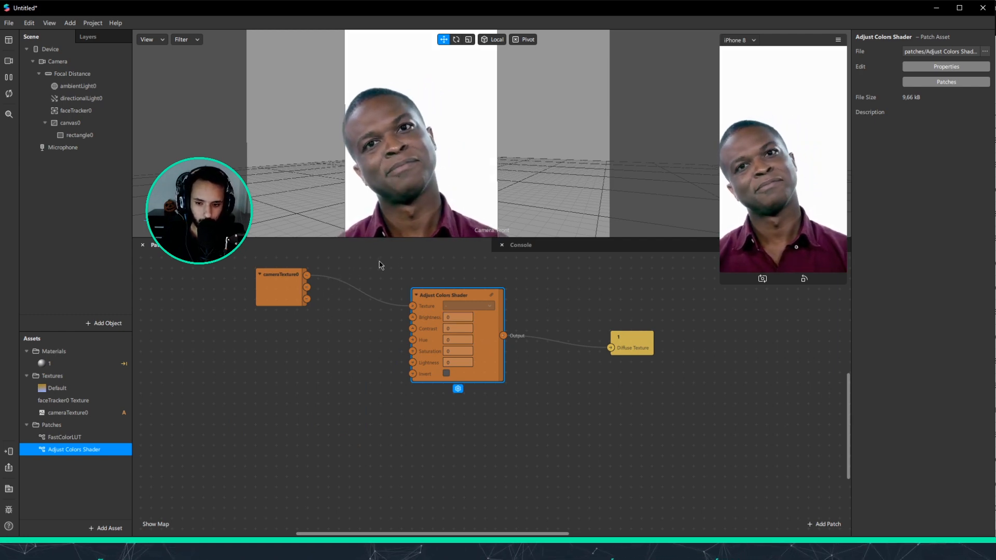
- Add a FastColorLUT patch to the graph and place it between the cameraTexture0 and Adjust Colors Shader patches
left_click_drag(80, 436, 174, 296)
left_click_drag(313, 305, 280, 292)
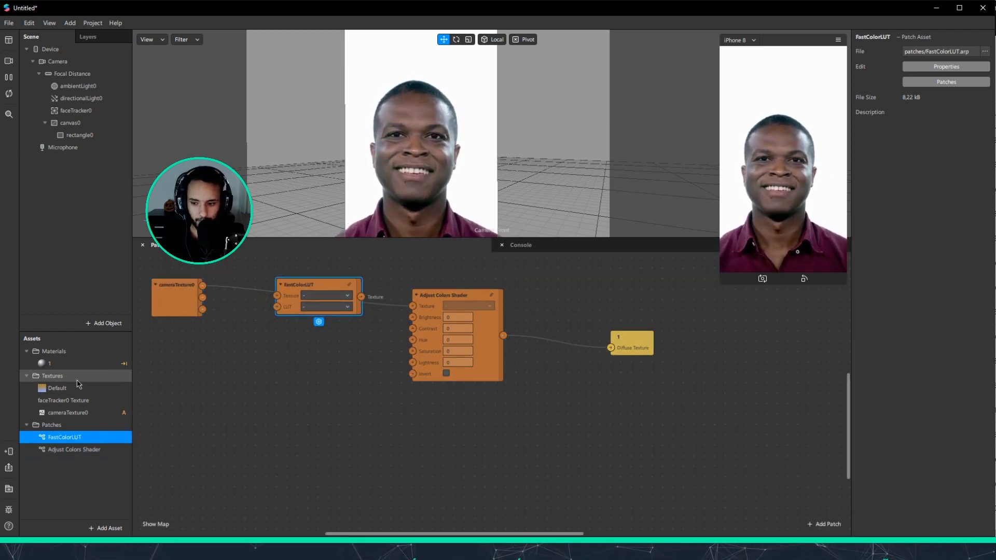
- Connect the Default texture to FastColorLUT's LUT input, cameraTexture0 to its Texture input, and its output to the Adjust Colors Shader's Texture input
left_click(82, 414)
left_click_drag(57, 388, 276, 307)
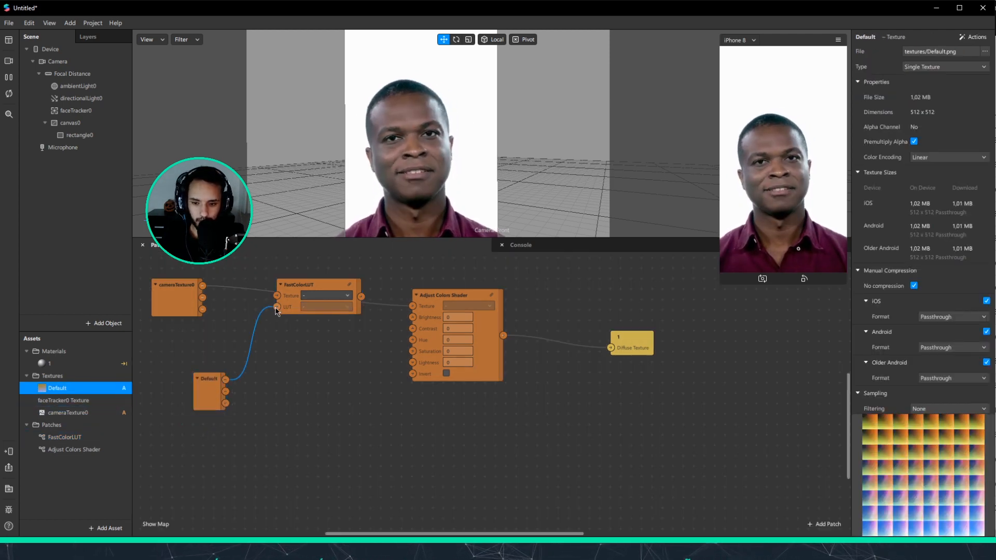
left_click_drag(202, 285, 277, 295)
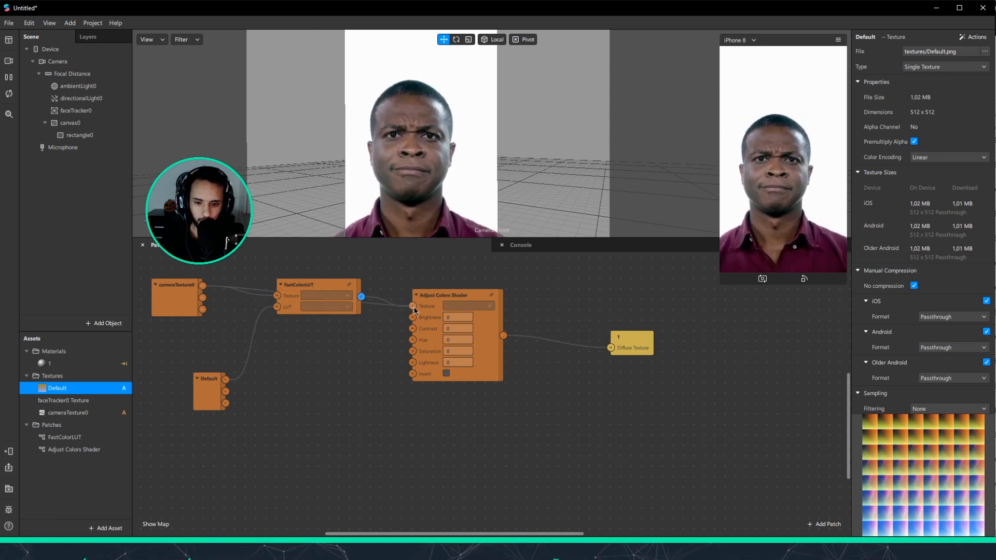
left_click_drag(414, 309, 413, 306)
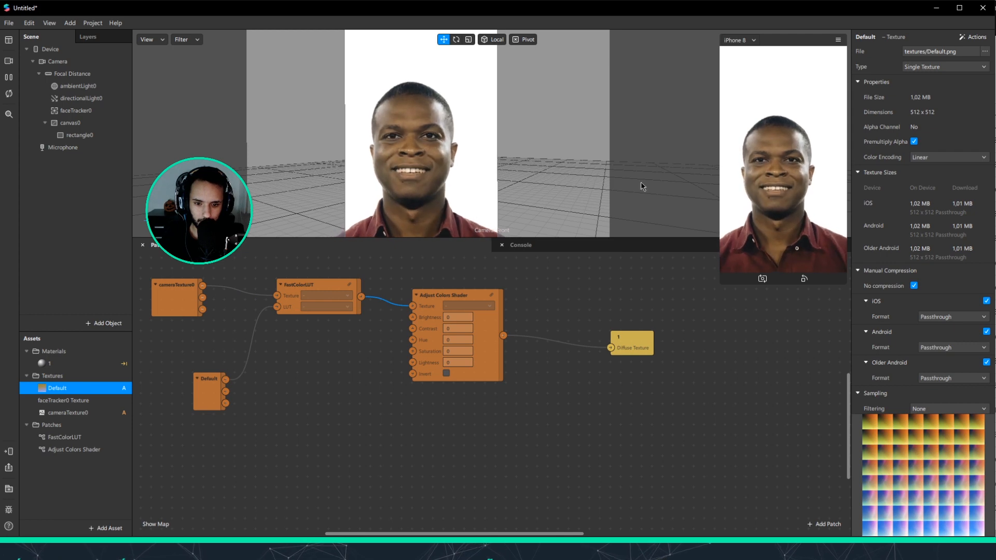
- Try Brightness 0,1, Contrast 0,1 and Lightness -0,3 on the Adjust Colors Shader patch
left_click(454, 317)
type("0,1")
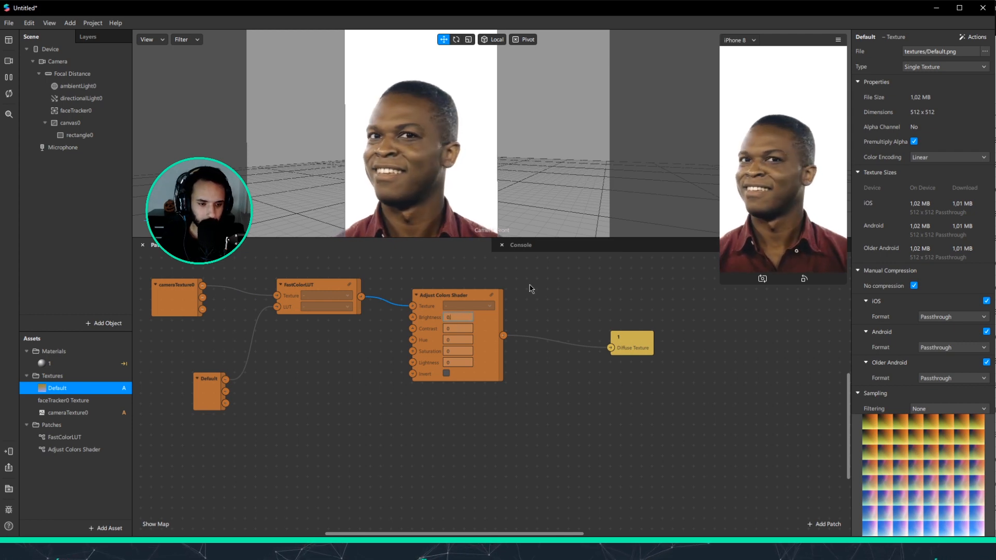
key("Return")
left_click(453, 329)
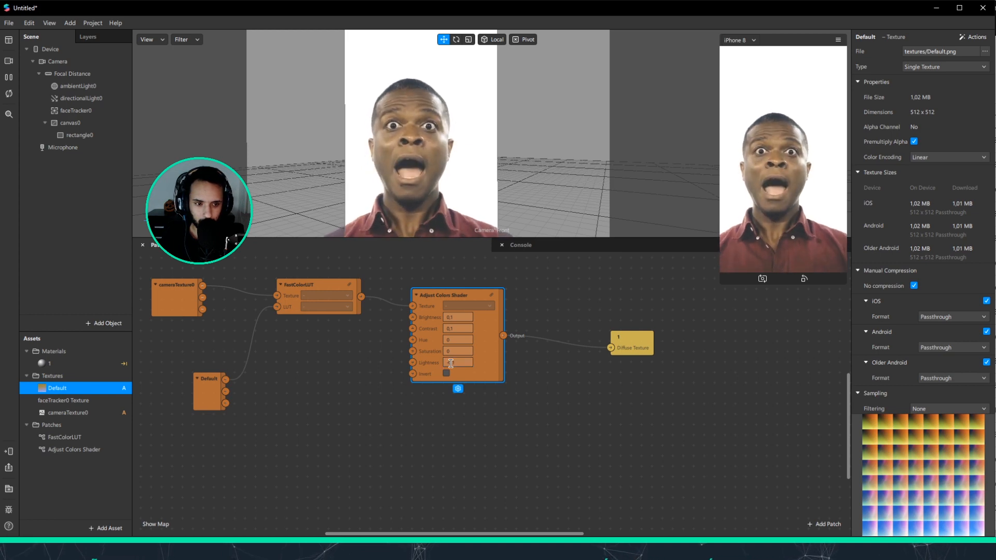
left_click(460, 363)
type("-0,3")
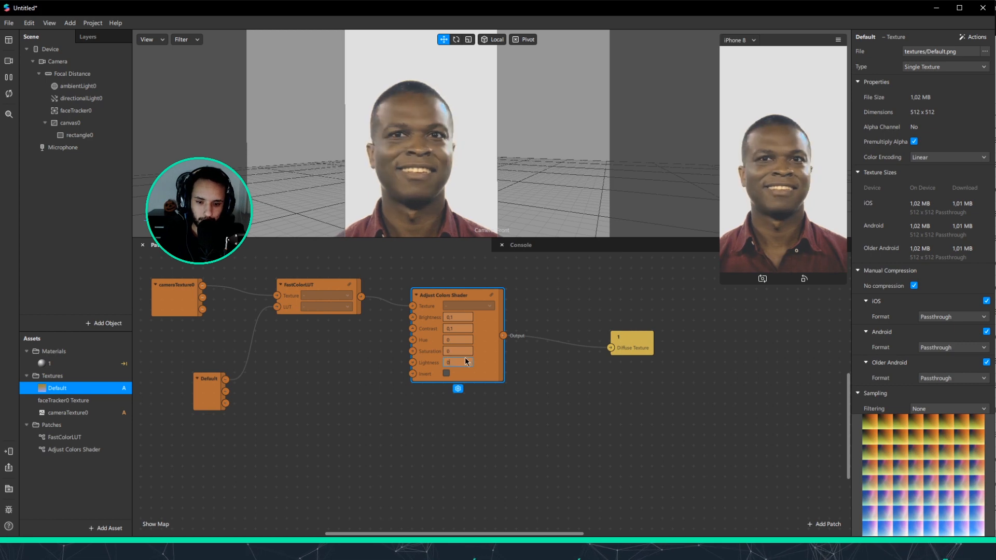
- Move the Adjust Colors Shader patch slightly lower in the graph and reset its Brightness, Contrast and Lightness to 0
left_click_drag(452, 306, 473, 348)
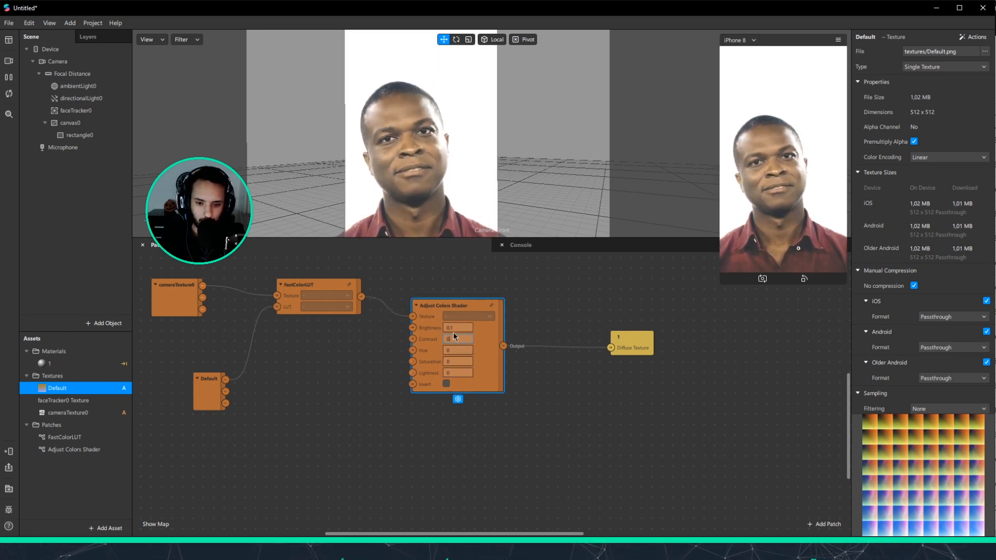
left_click(581, 314)
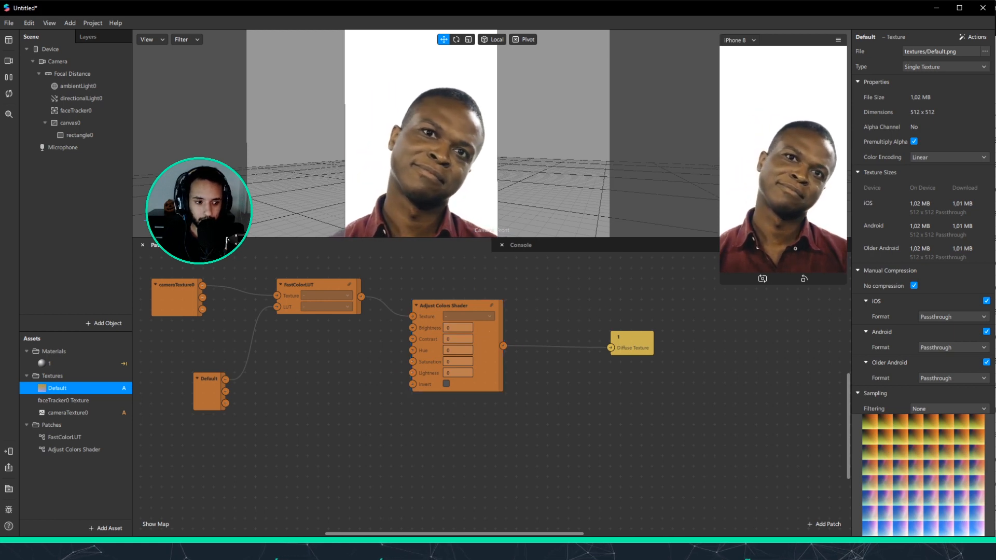